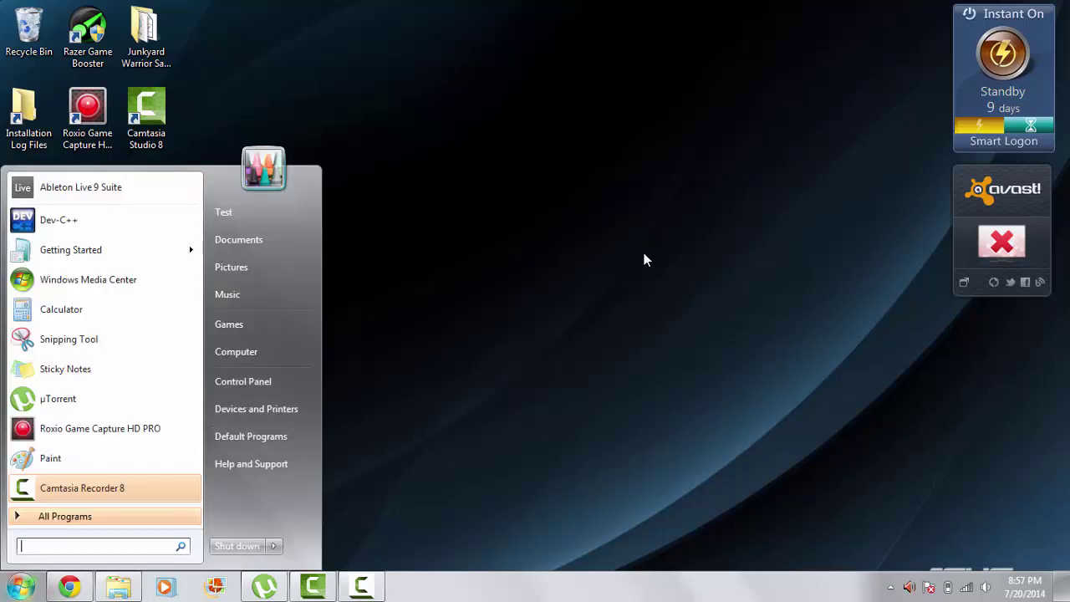
Bring the already open Chrome window to the front from the desktop
click(518, 324)
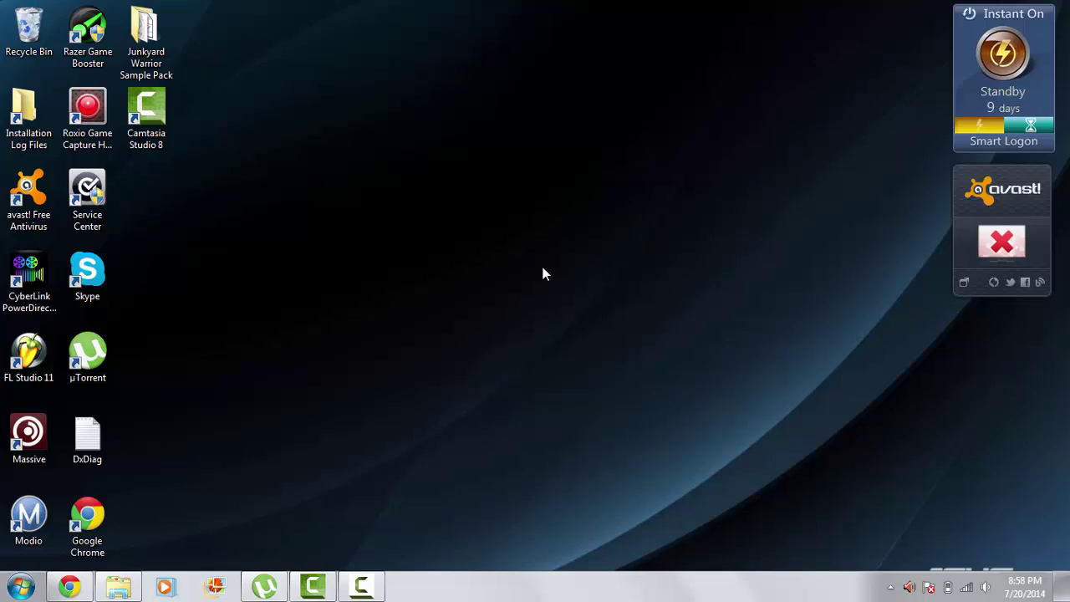
click(21, 587)
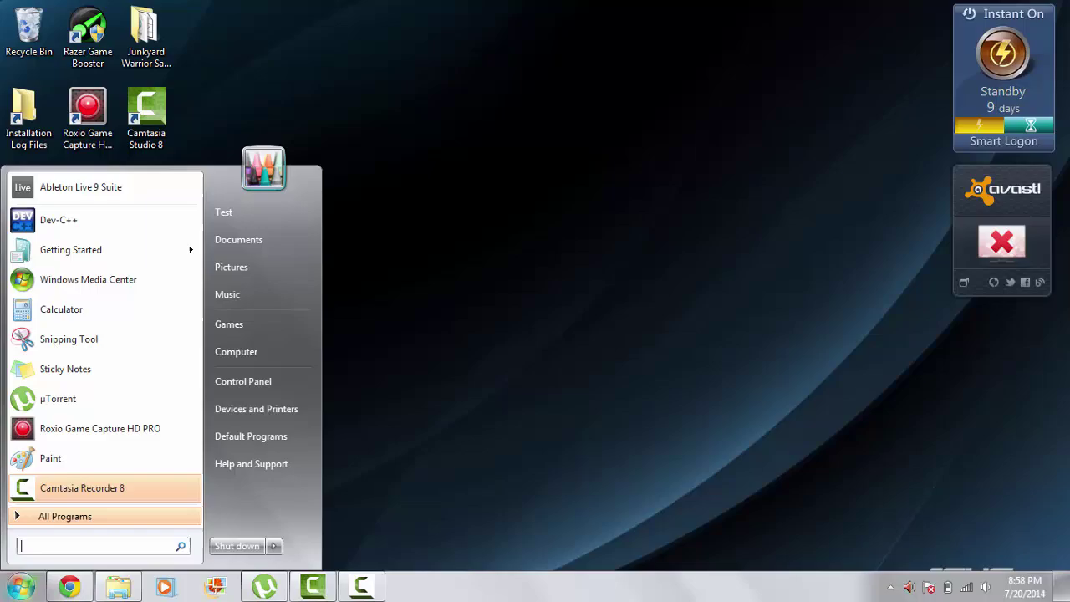
click(471, 386)
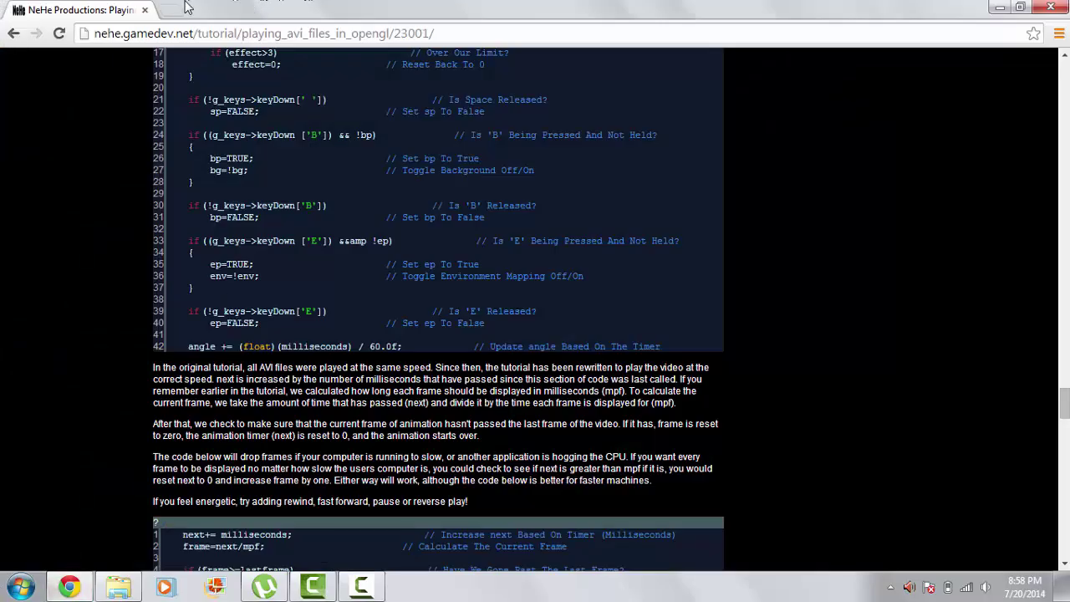
Load jstuff.wordpress.com in a new tab and scroll through its jBridge update posts
click(173, 10)
text(jstuff.wordpress.com)
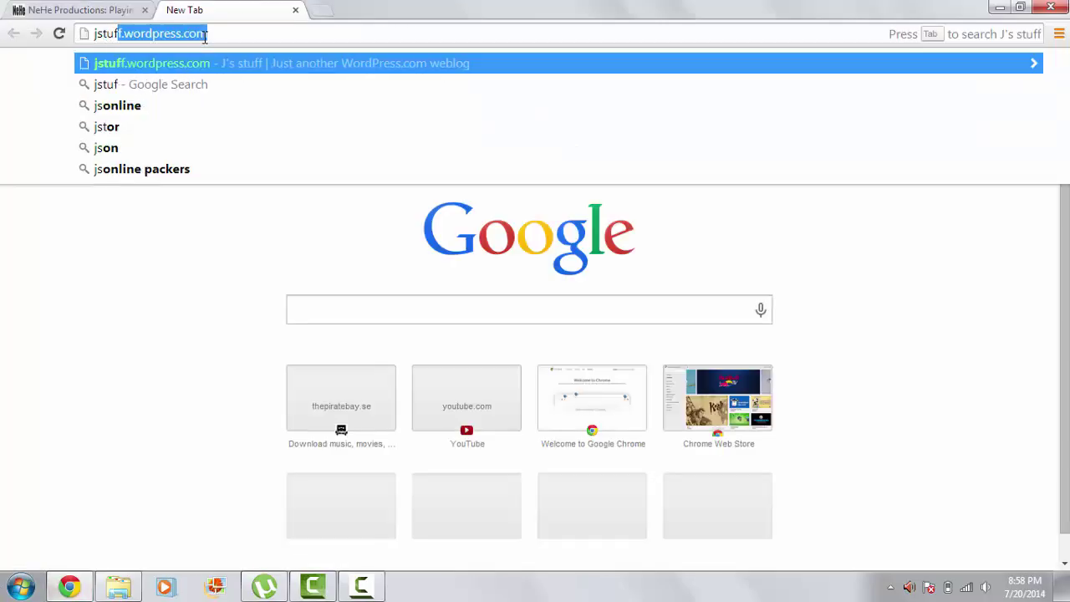
key(Return)
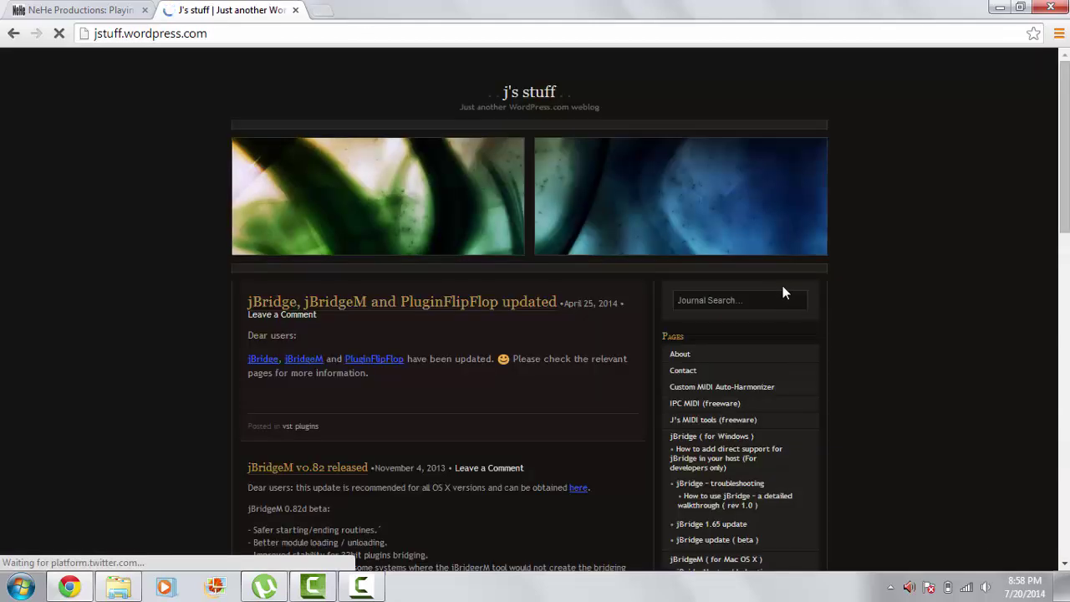
scroll(865, 364, down, 2)
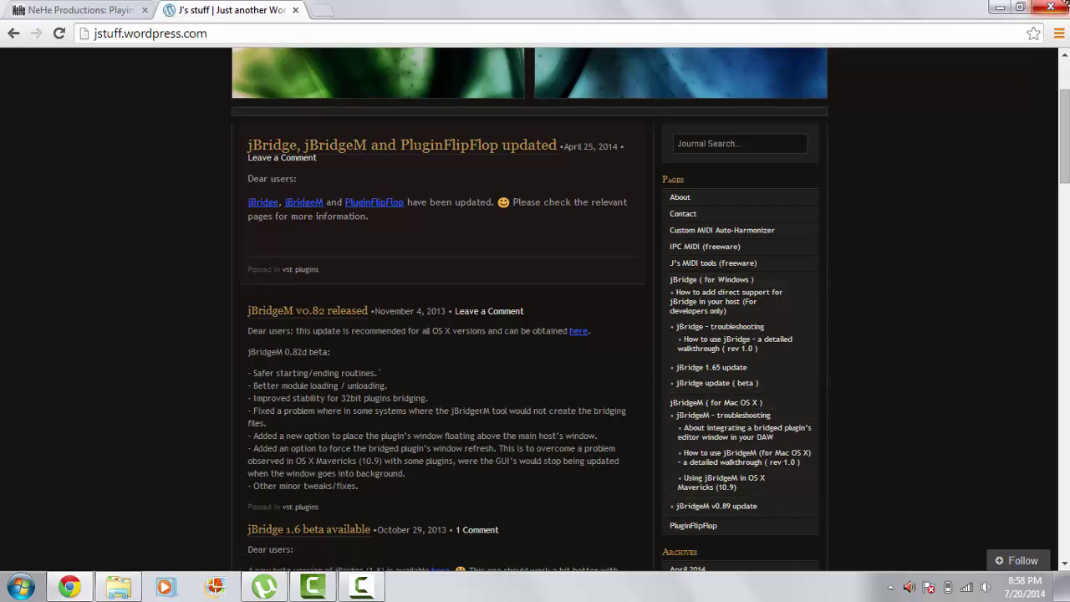
Close Chrome and check the Ableton Live 9 Suite context menu in the Start menu
click(1044, 11)
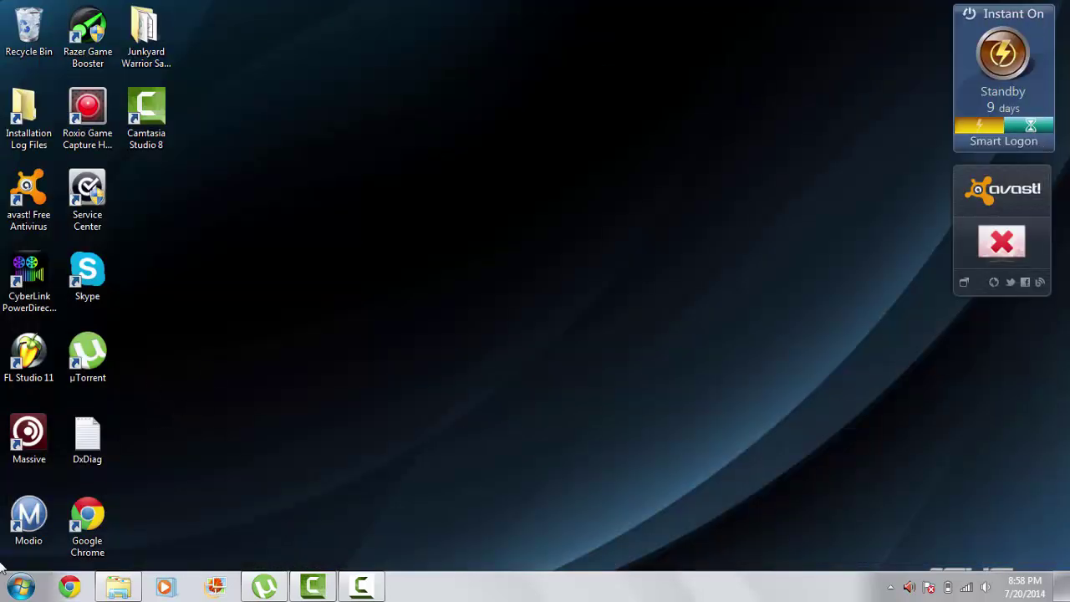
click(20, 587)
right_click(117, 187)
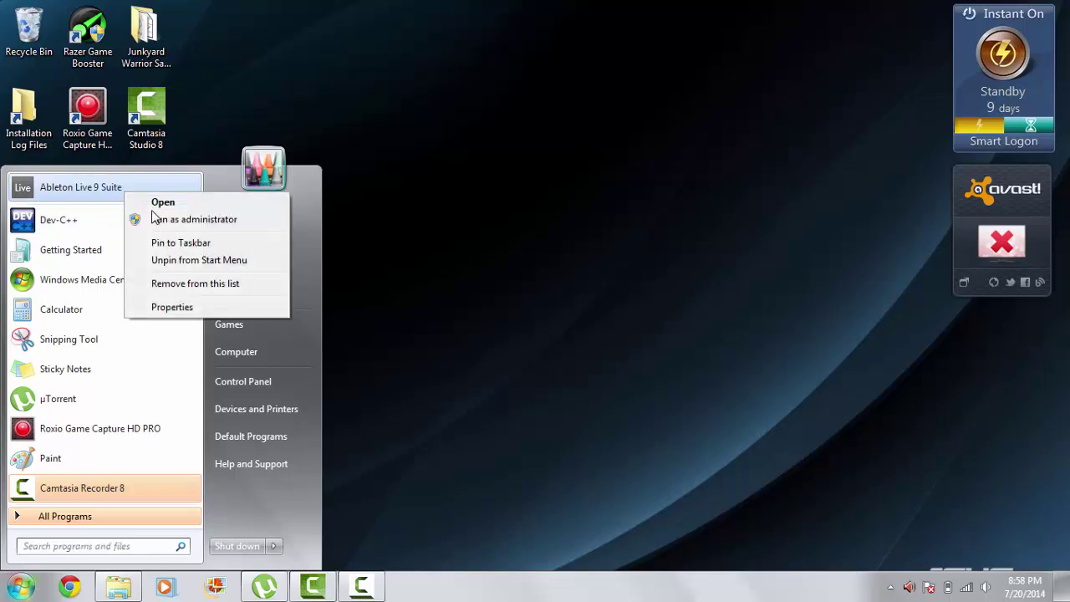
key(Escape)
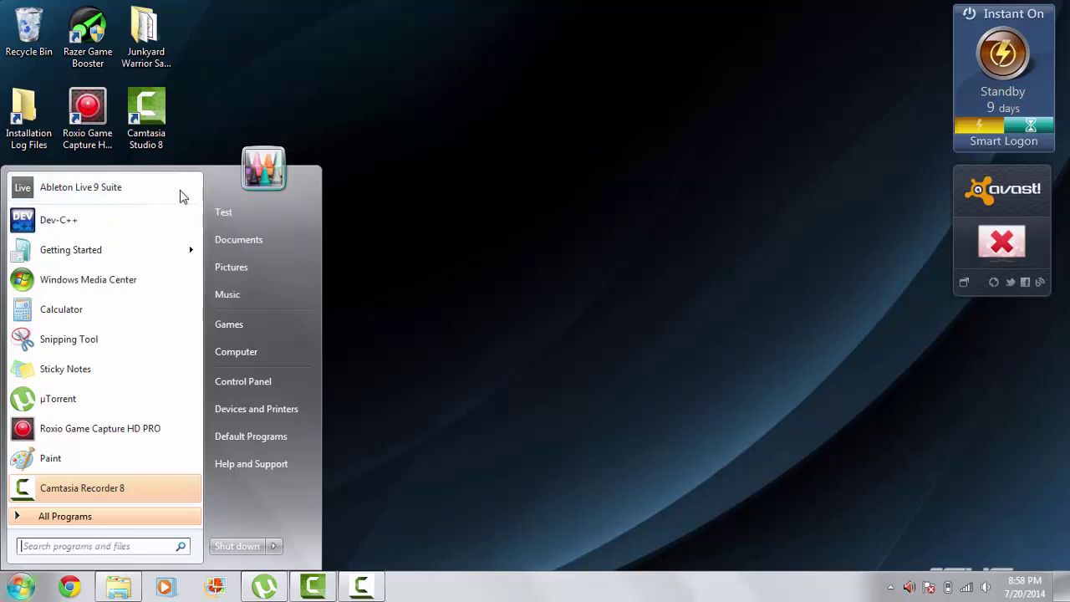
click(583, 349)
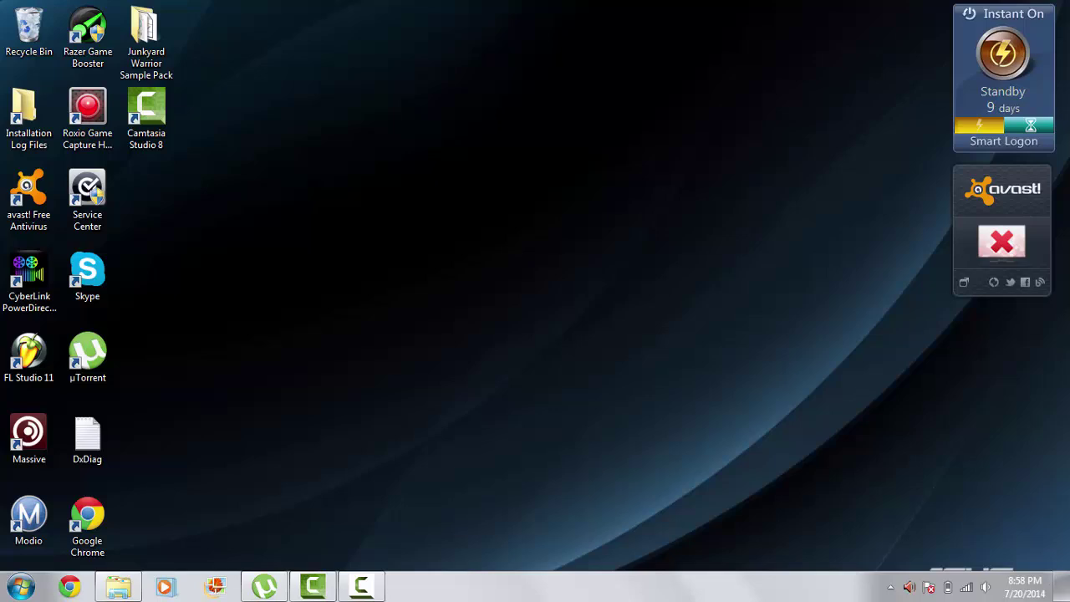
View Ableton Live 9 Suite's Start-menu options once more, then reopen the Start menu
click(20, 587)
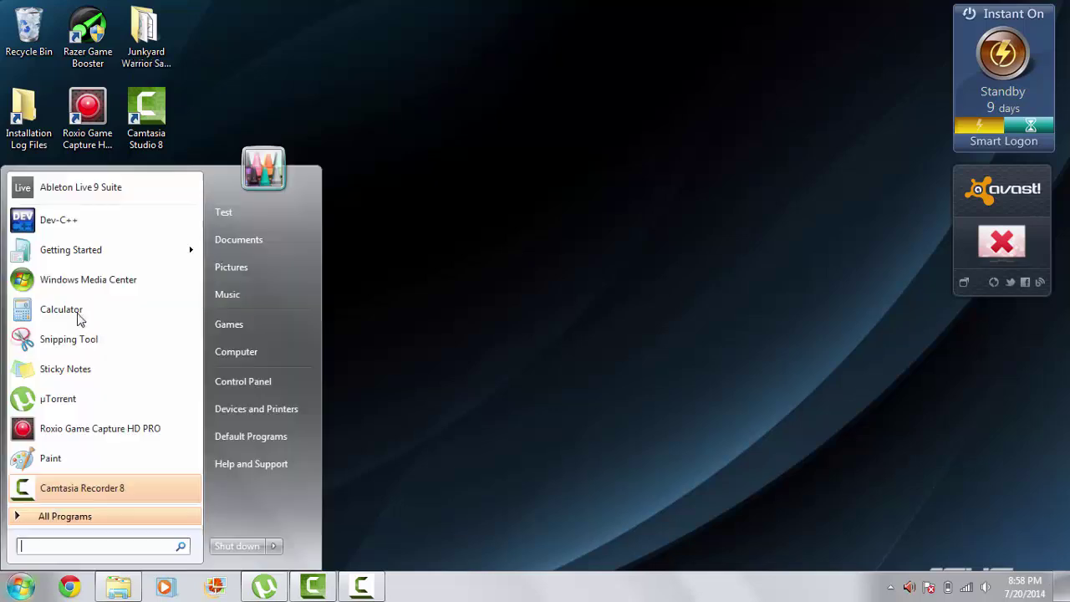
right_click(123, 196)
click(386, 233)
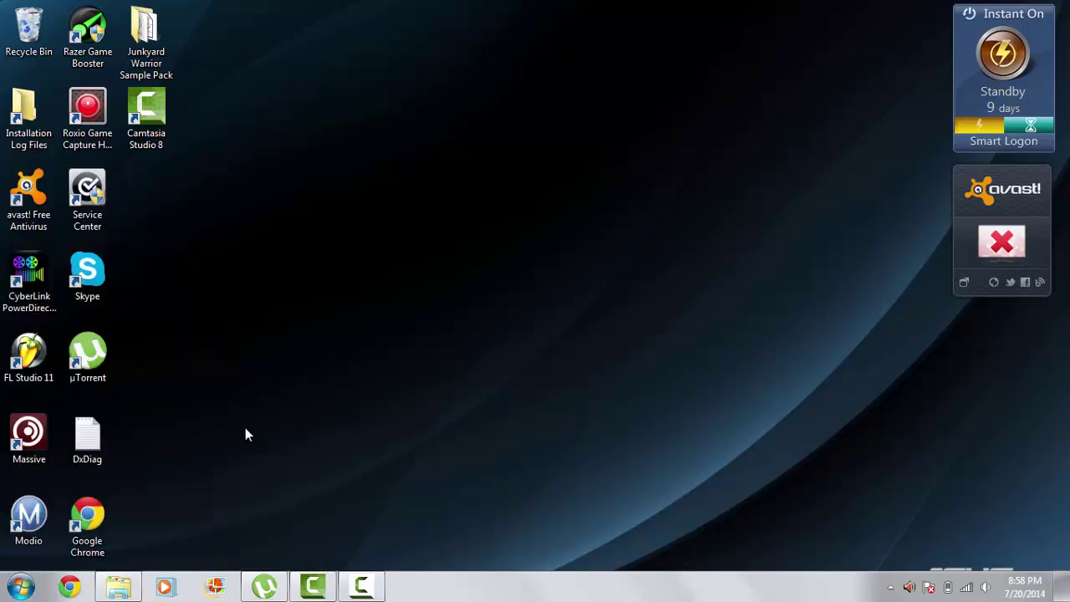
click(20, 587)
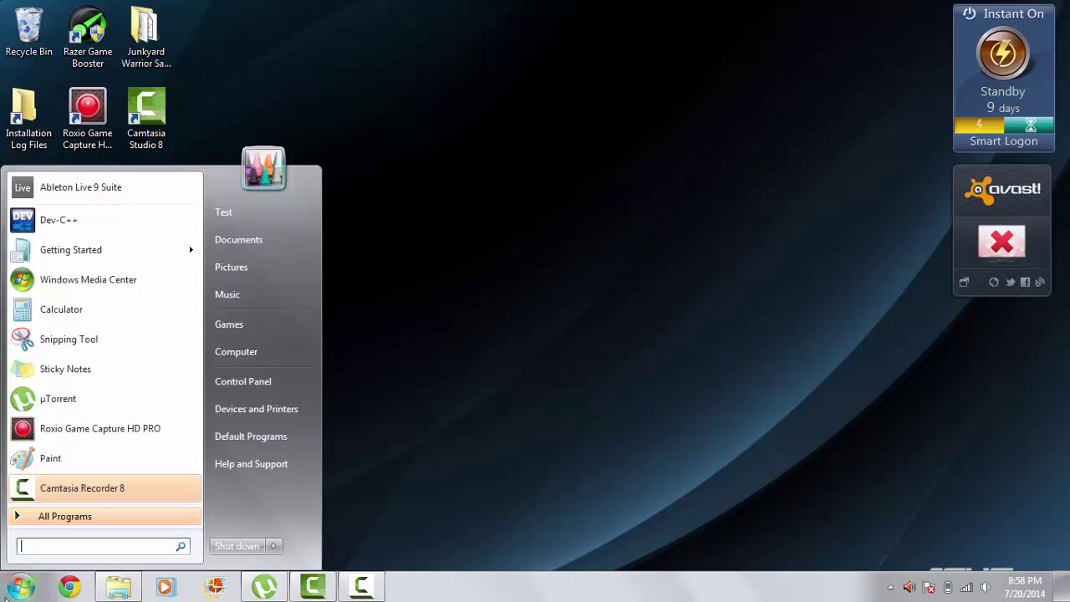
Launch jBridger from a Start search, acknowledge the administrator-privileges warning, and close it
text(jbridger)
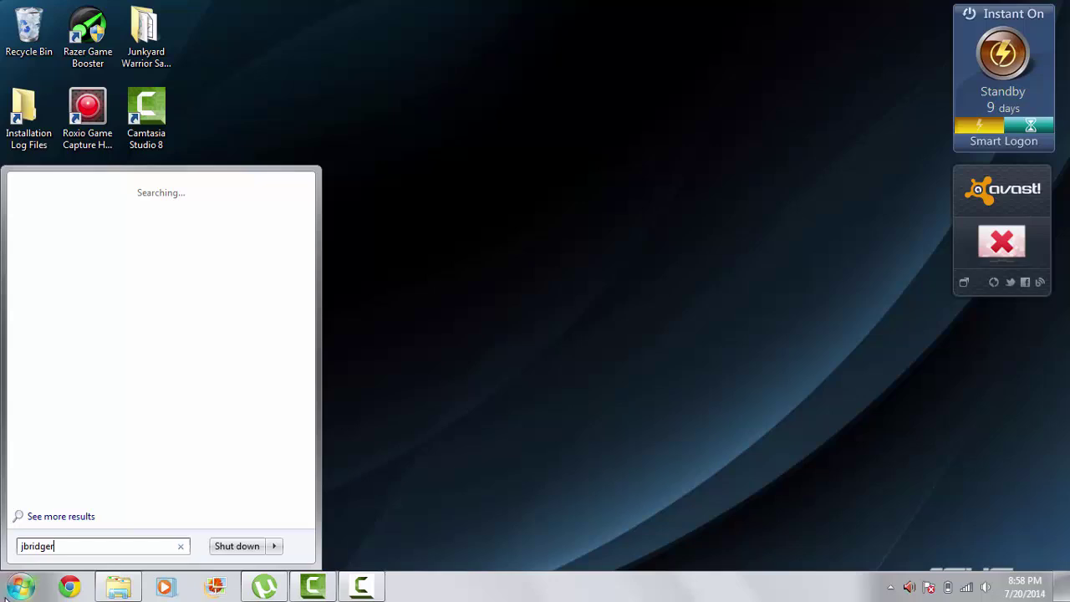
key(Return)
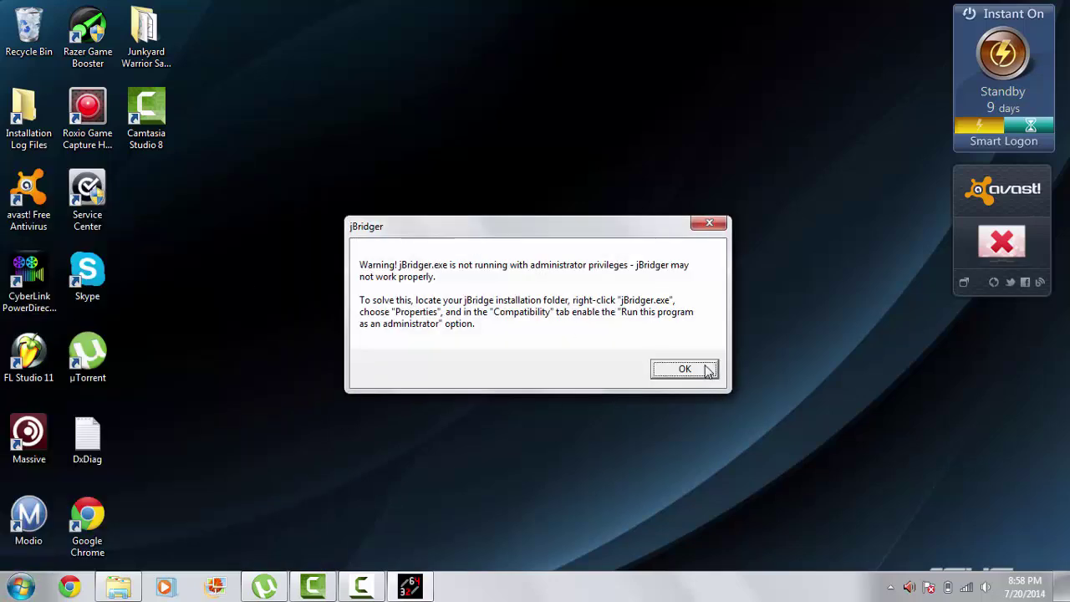
click(710, 222)
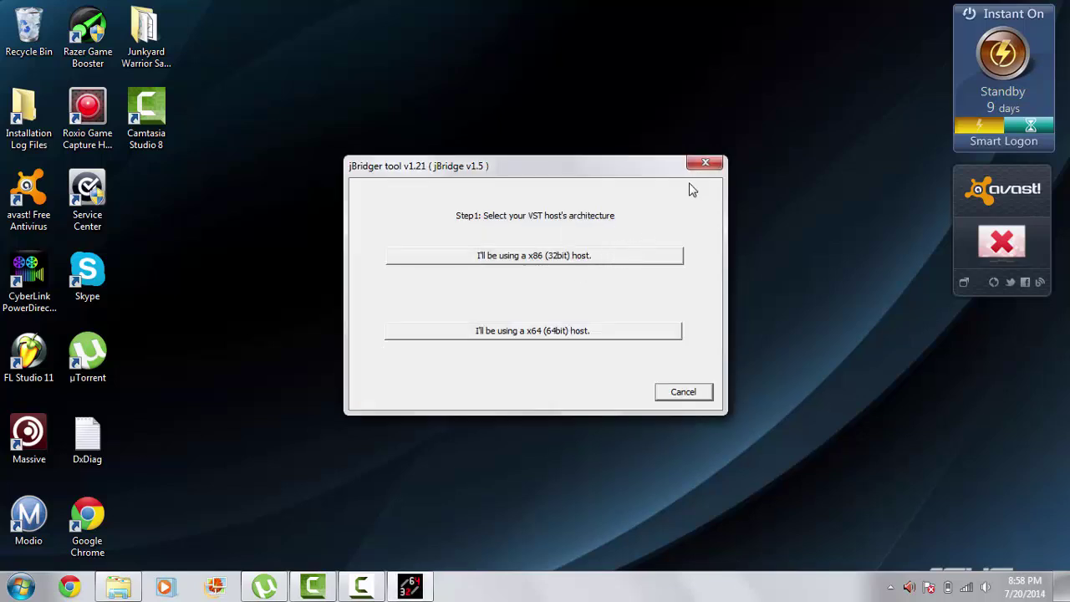
click(705, 162)
Relaunch jBridger with administrator privileges from a 'jbr' Start-menu search
key(super)
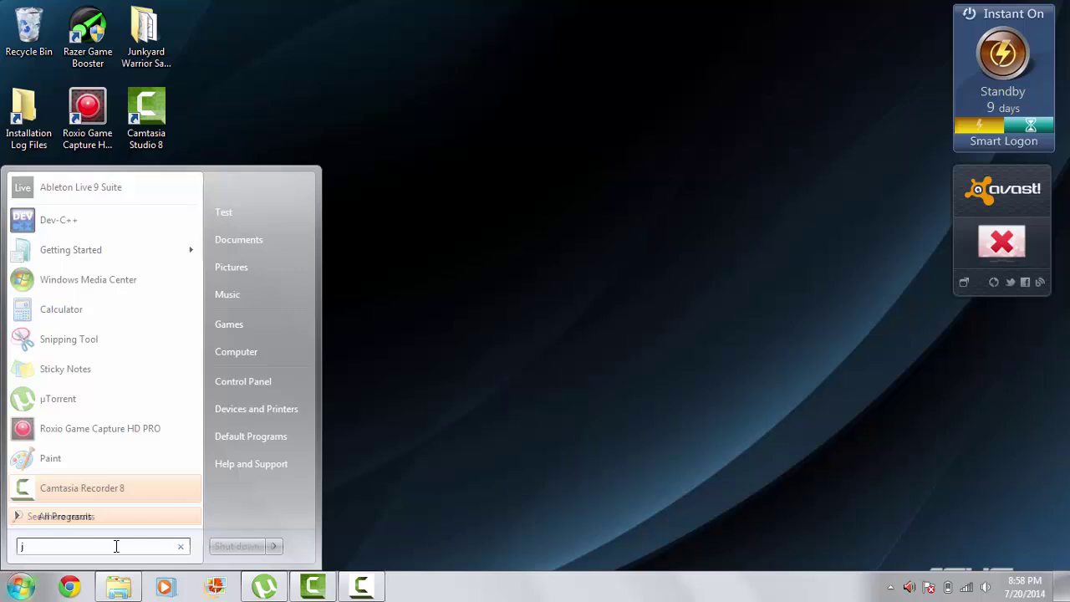
text(jbridger)
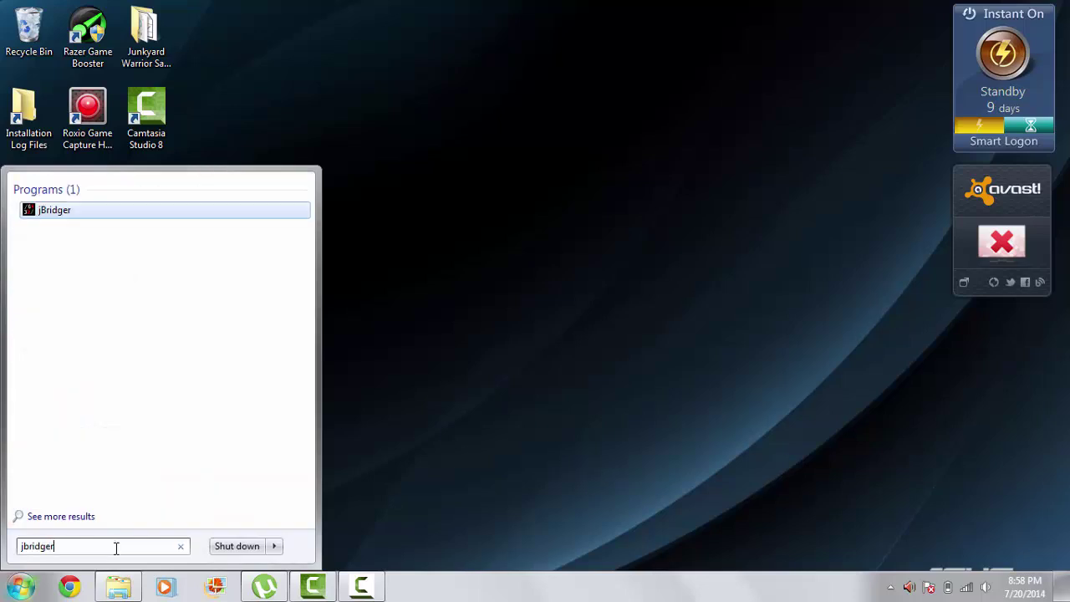
right_click(108, 214)
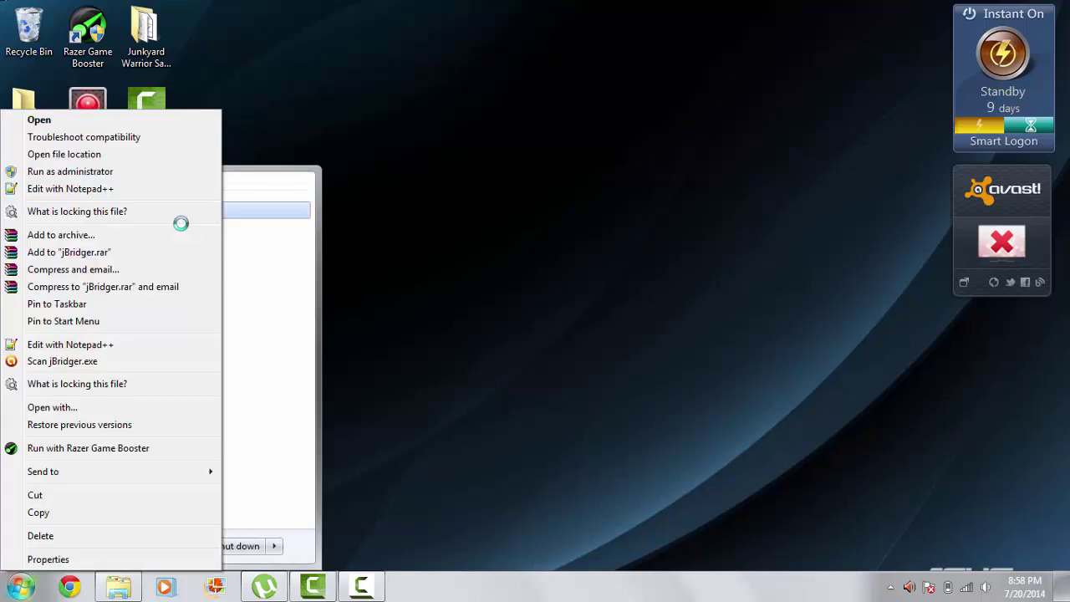
key(Escape)
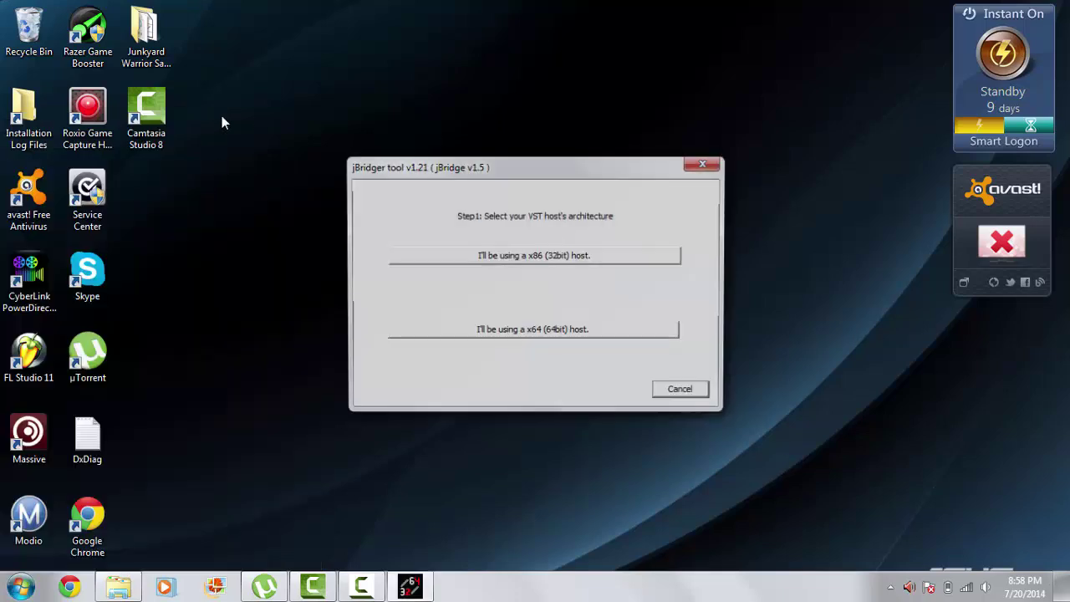
Choose a 64-bit host with bridging files in a custom directory, and expand Program Files (x86)
click(546, 330)
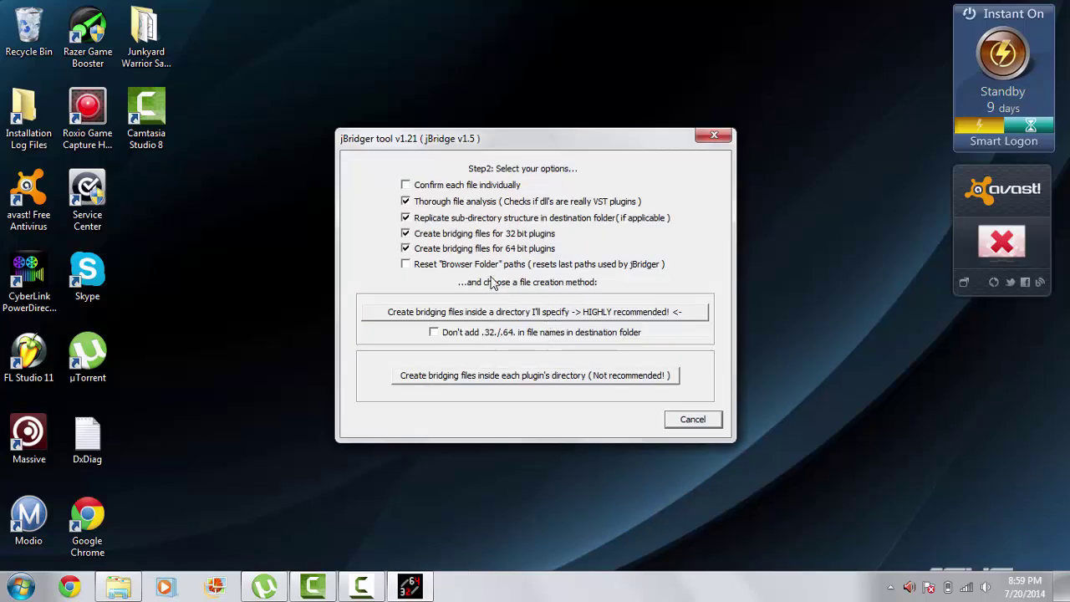
click(583, 313)
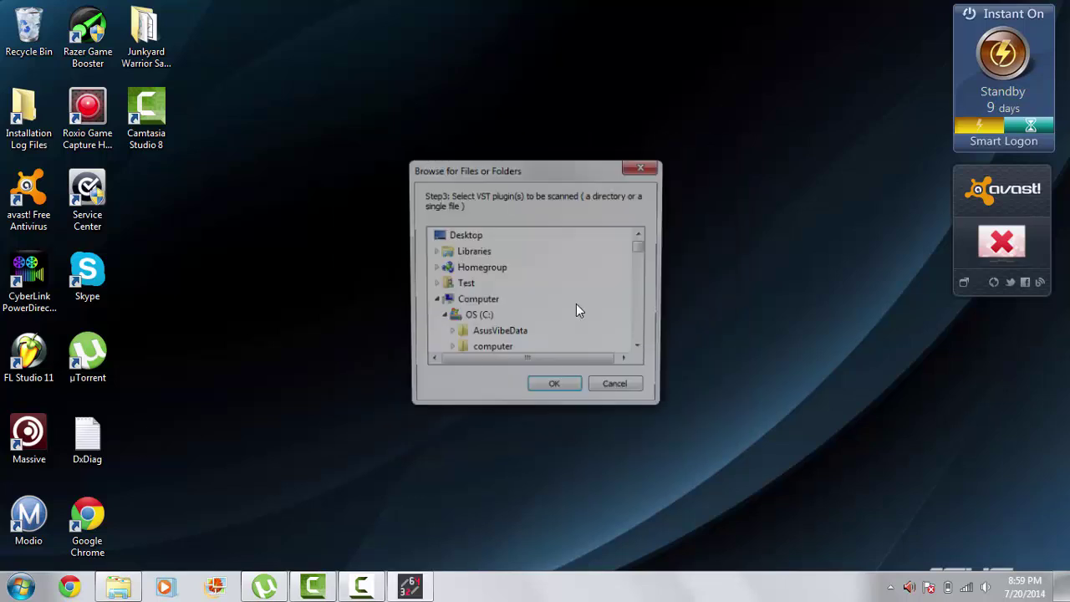
scroll(521, 291, down, 5)
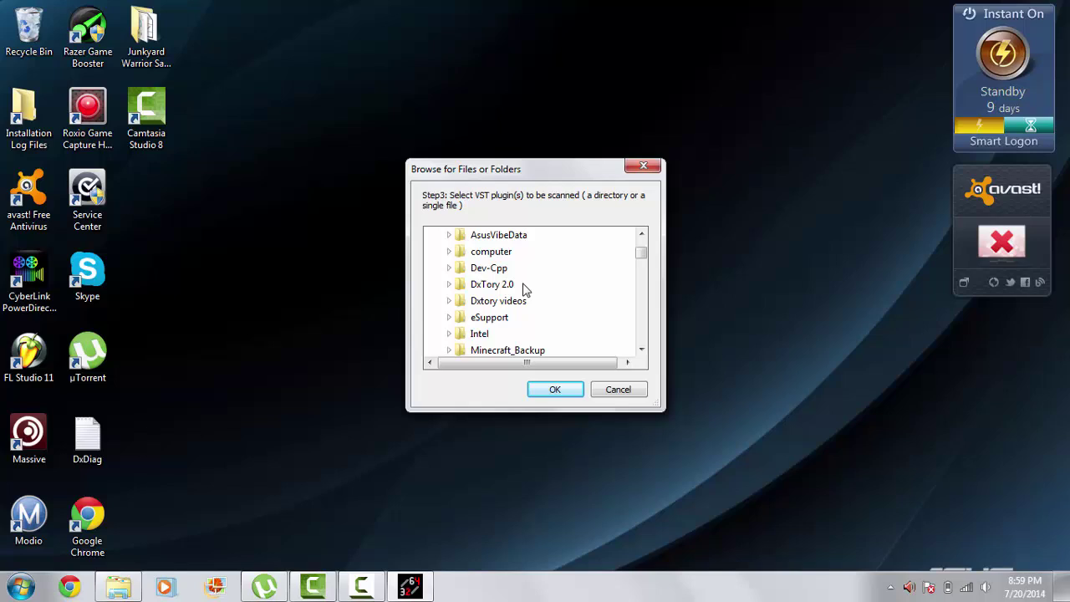
double_click(519, 282)
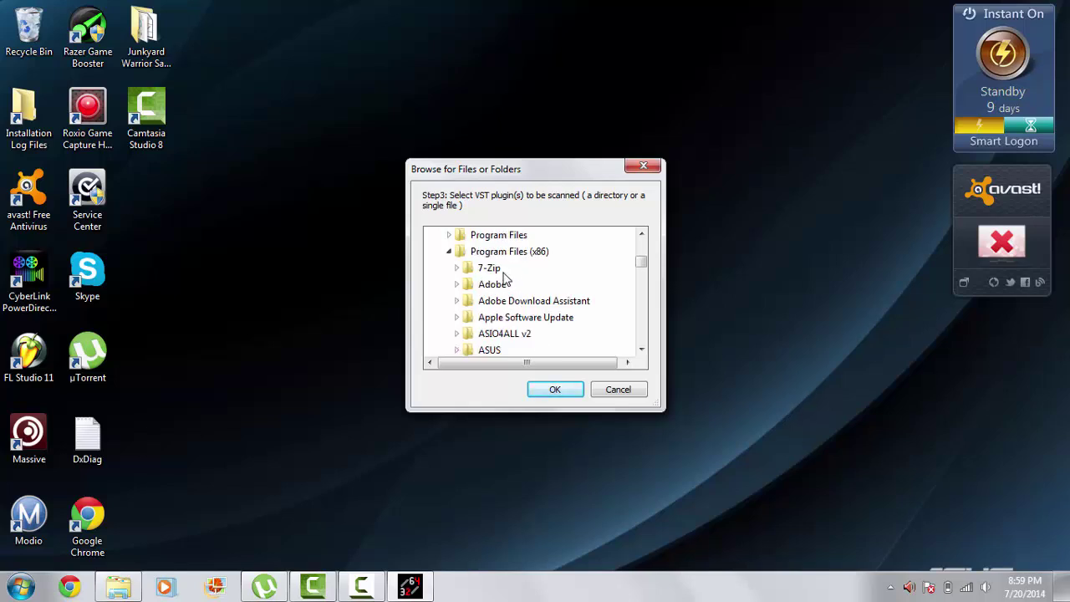
Select the VstPlugins folder as the folder of 32-bit plugins to scan
scroll(508, 280, down, 10)
scroll(511, 273, down, 12)
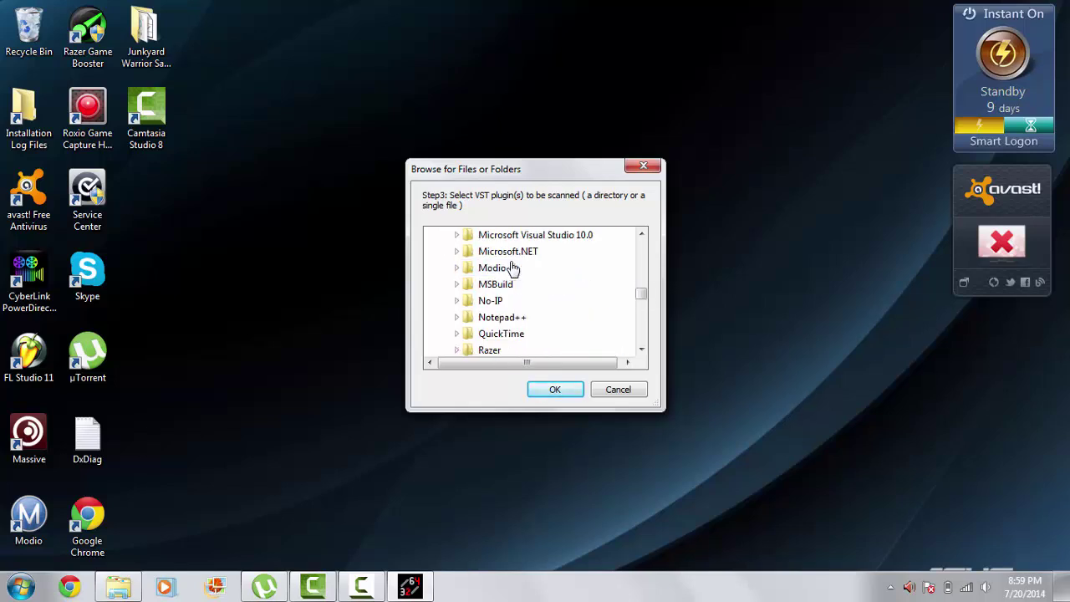
scroll(513, 266, down, 1)
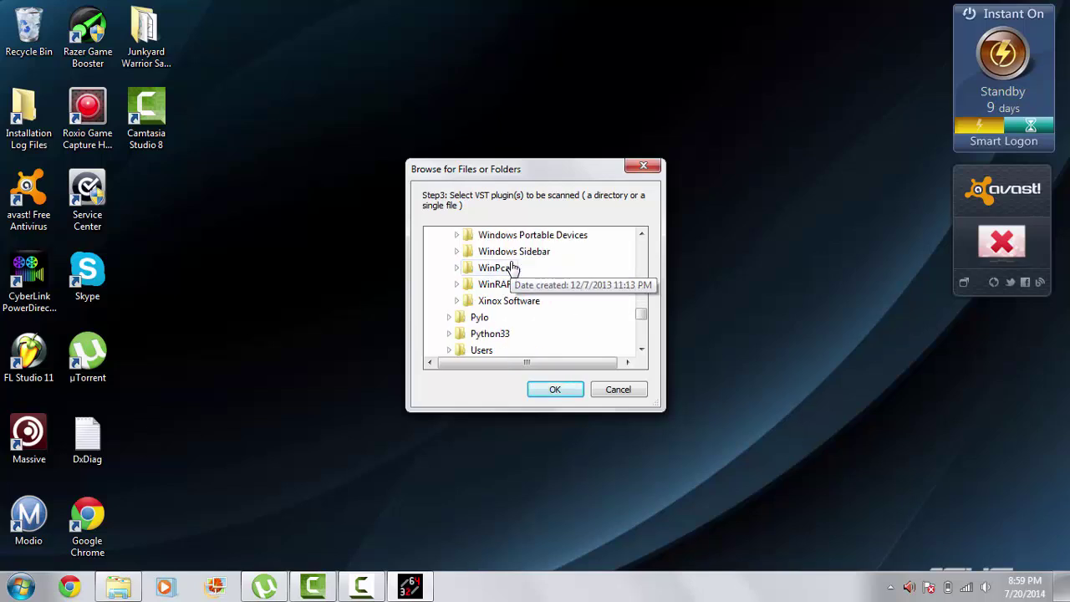
scroll(522, 287, up, 4)
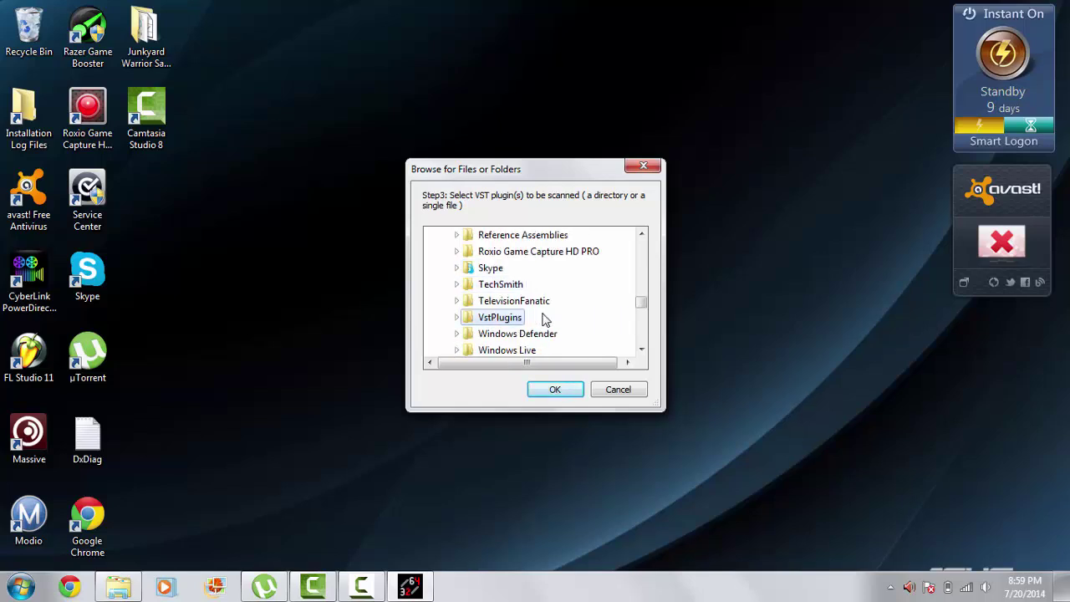
click(458, 318)
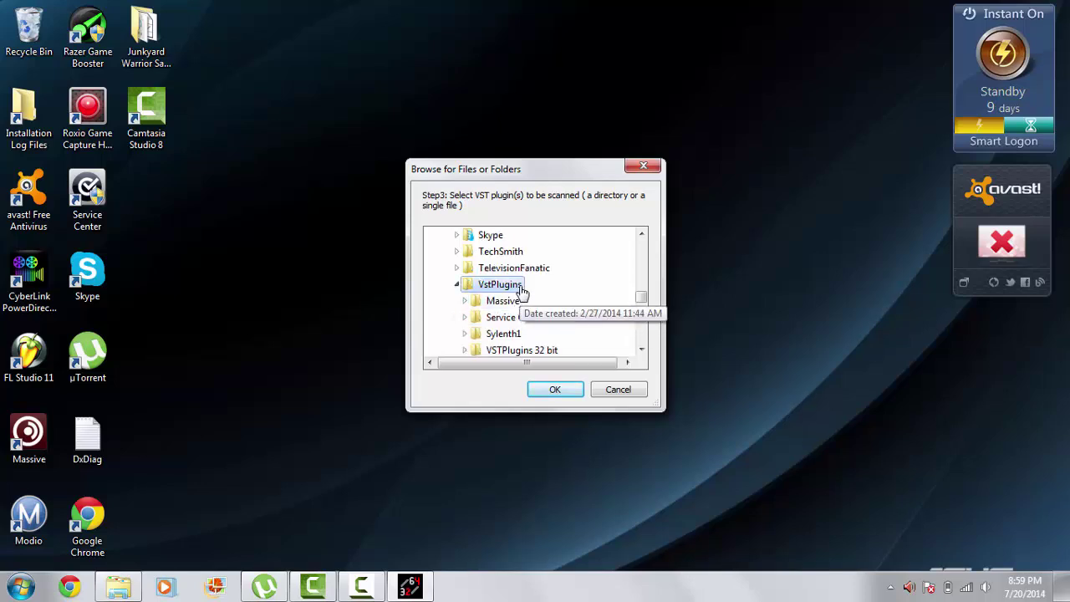
Confirm VstPlugins as the source, then pick Program Files (x86)\BridgedVSTs as the bridging destination
click(540, 393)
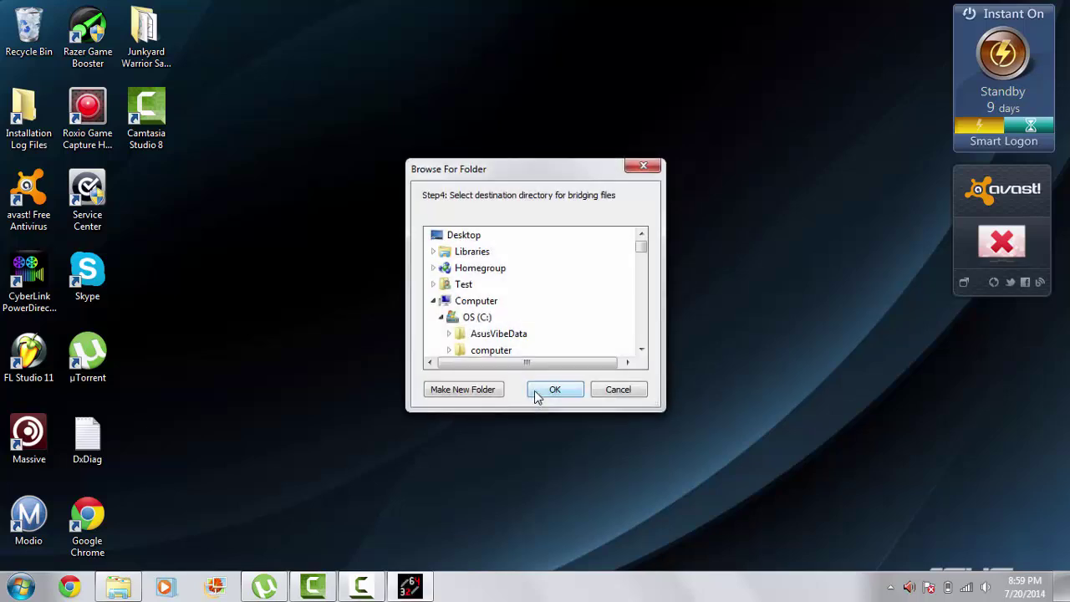
scroll(572, 285, down, 2)
scroll(572, 286, down, 1)
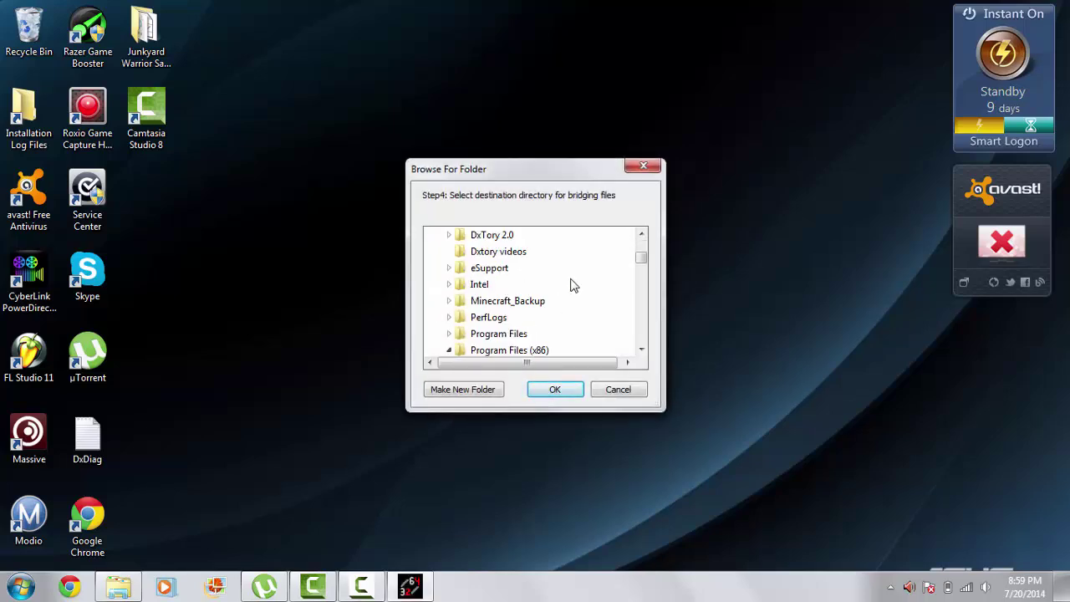
scroll(446, 346, down, 1)
click(449, 301)
click(449, 301)
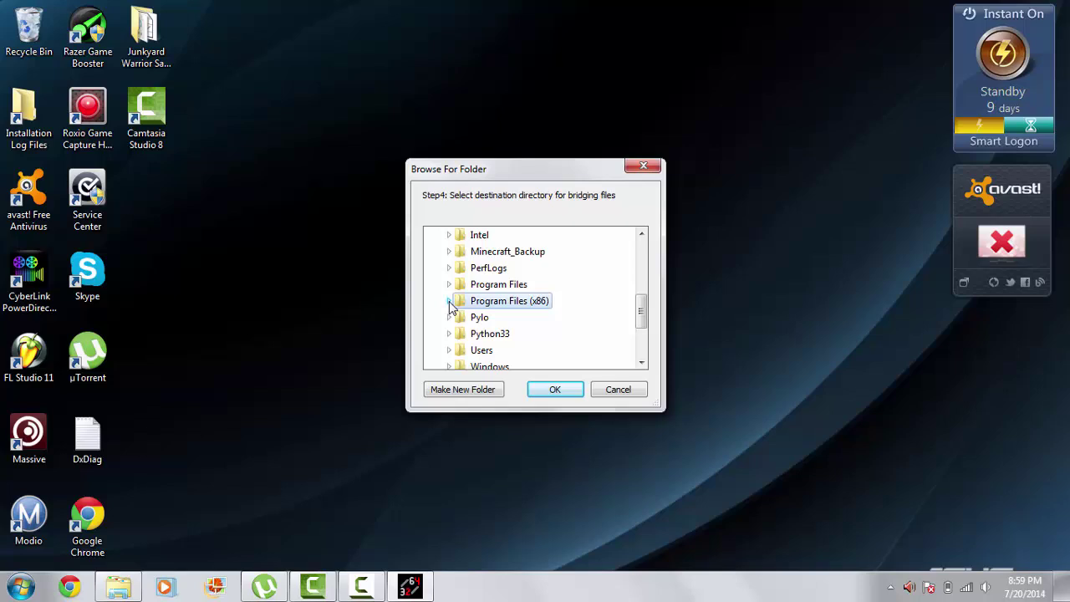
click(449, 301)
scroll(510, 306, down, 1)
scroll(523, 305, down, 1)
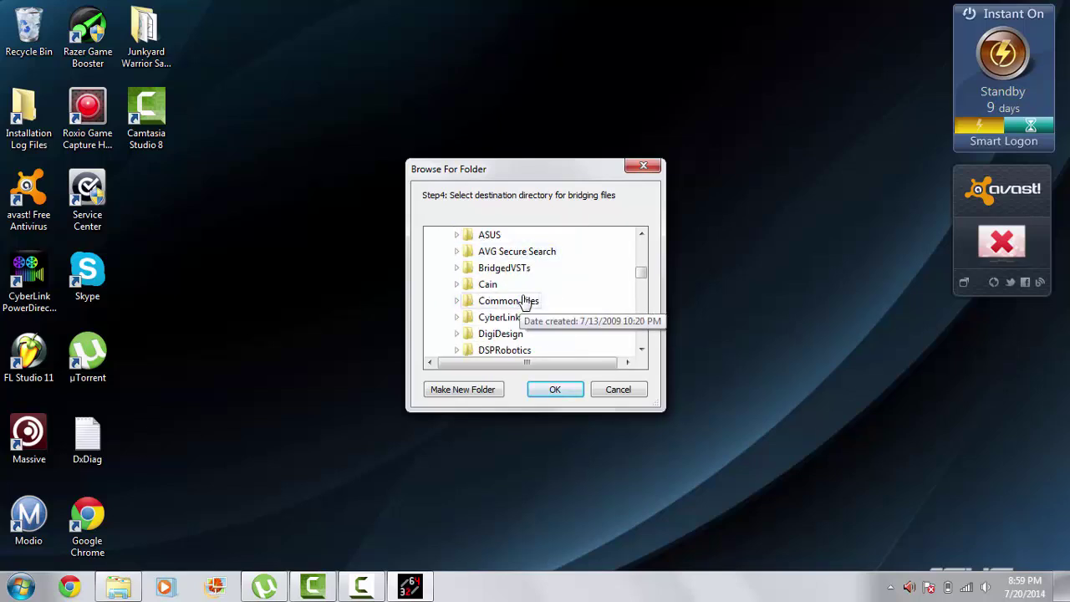
click(521, 271)
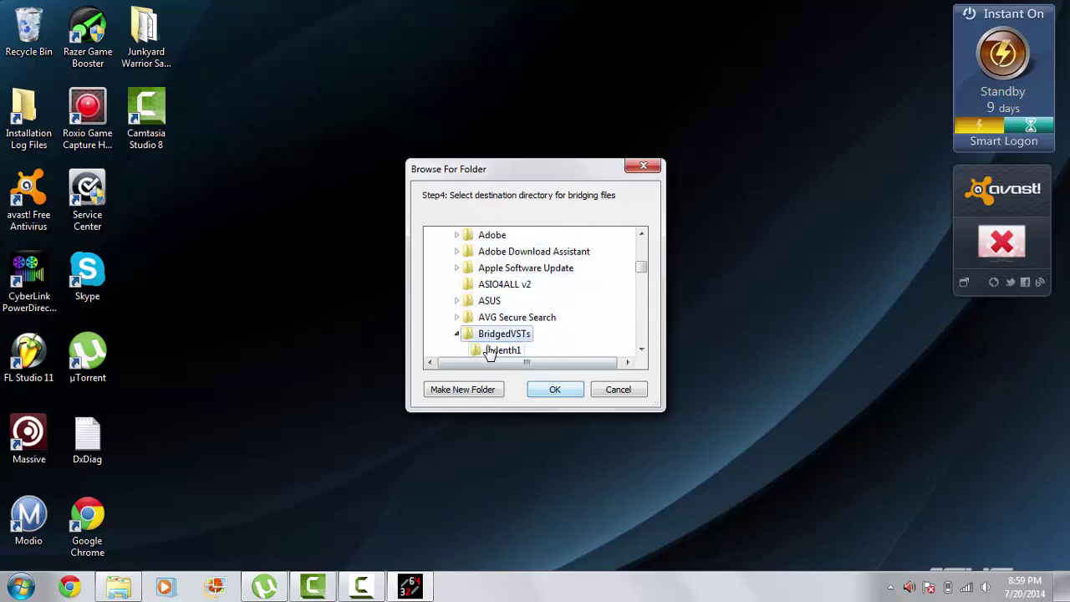
Start bridging into BridgedVSTs and let the analysis run to 100%, moving the progress window aside
click(552, 388)
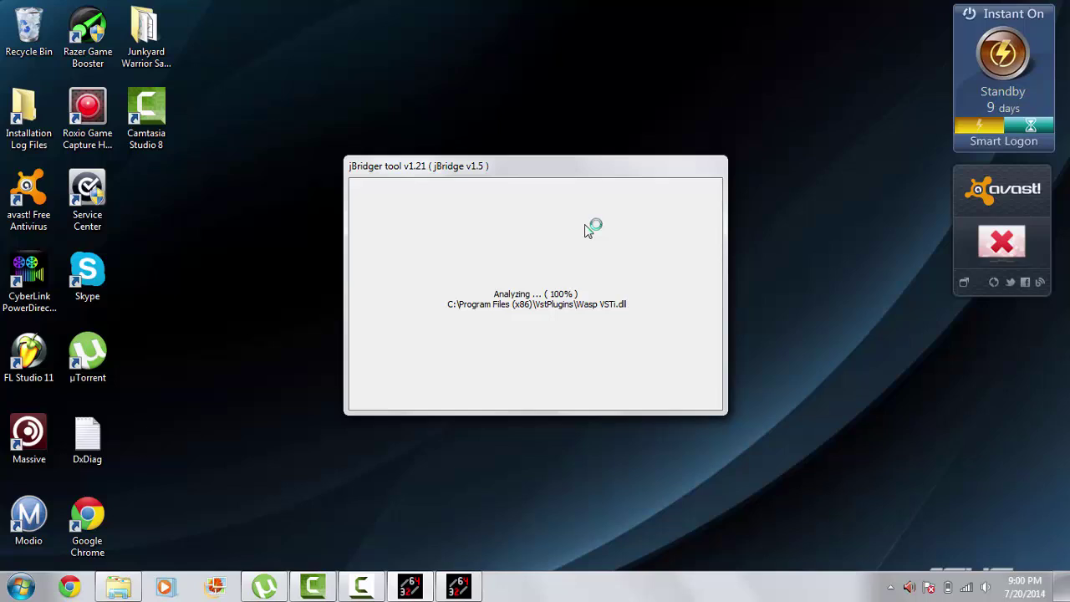
drag(586, 172, 620, 134)
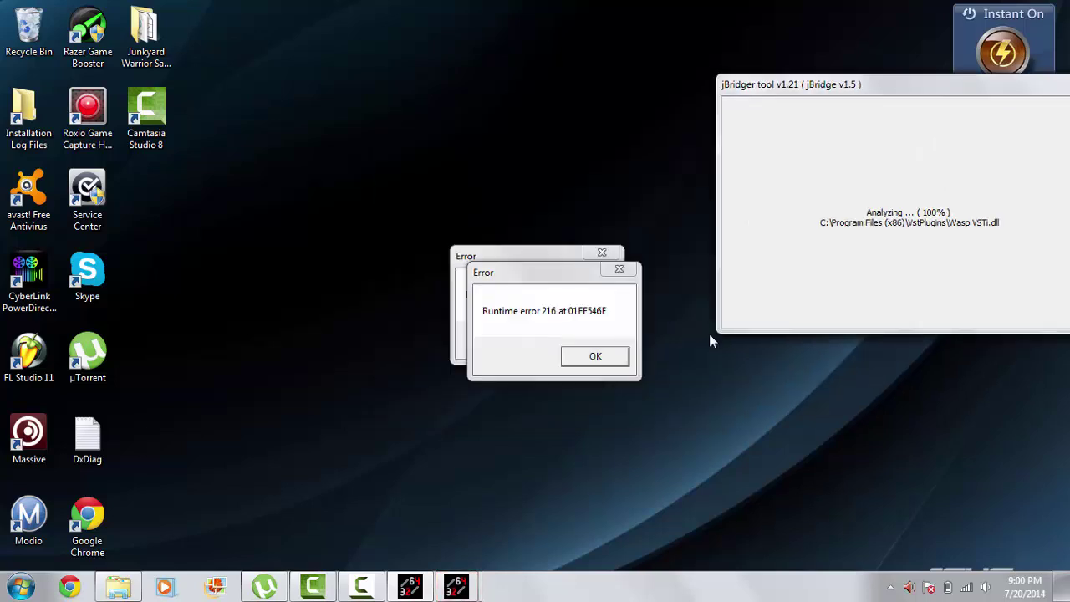
Dismiss the Runtime error 216 boxes, allow auxhost termination, and acknowledge the 5 files bridged
click(594, 356)
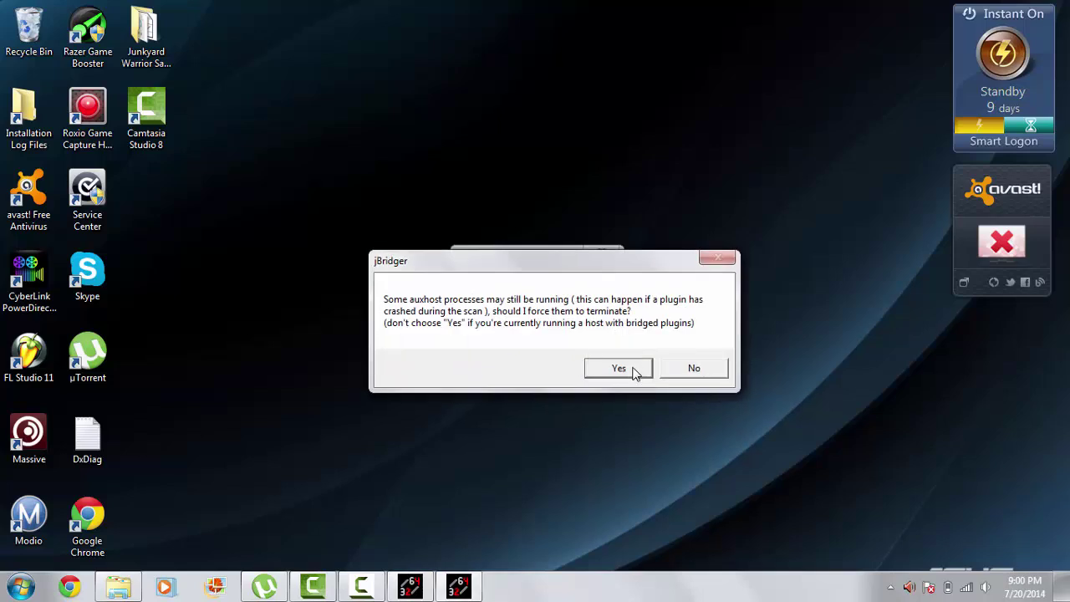
click(635, 369)
click(598, 340)
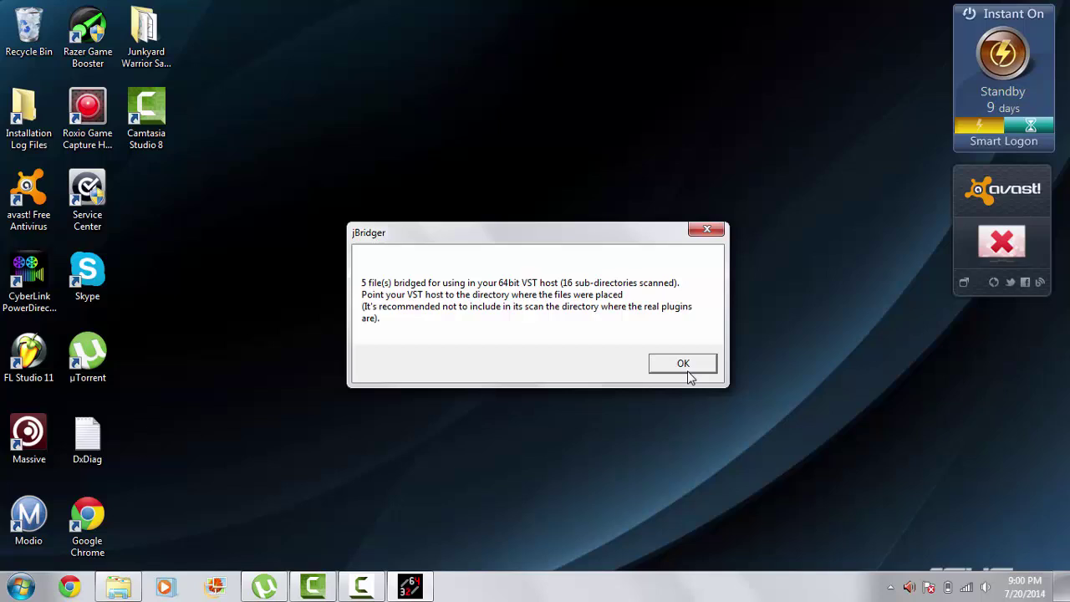
click(684, 363)
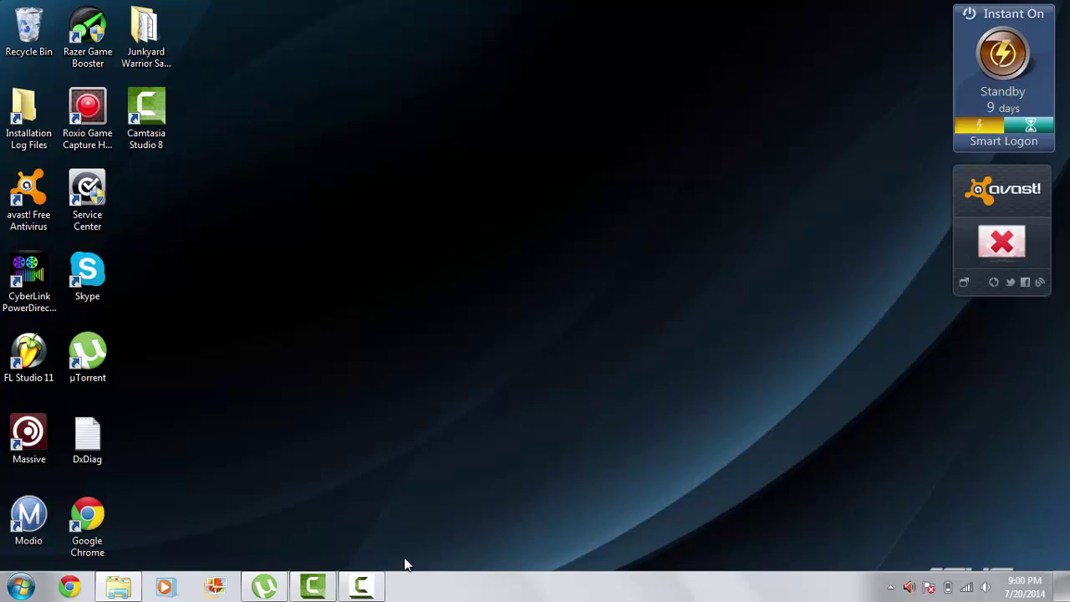
Open the Compatibility properties of the Ableton Live 9 Suite Start-menu shortcut
click(21, 588)
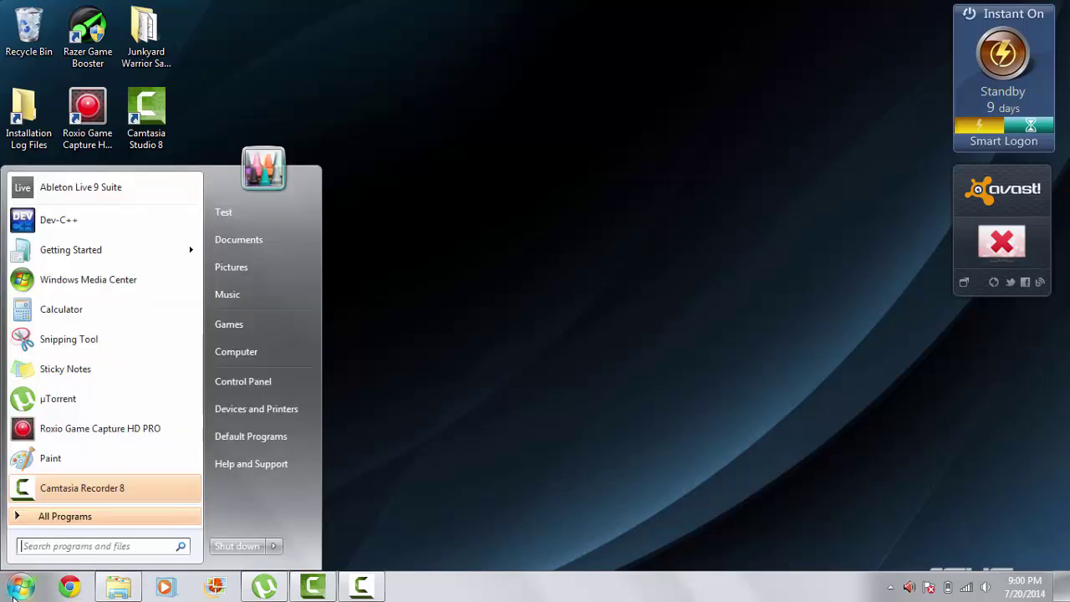
right_click(106, 189)
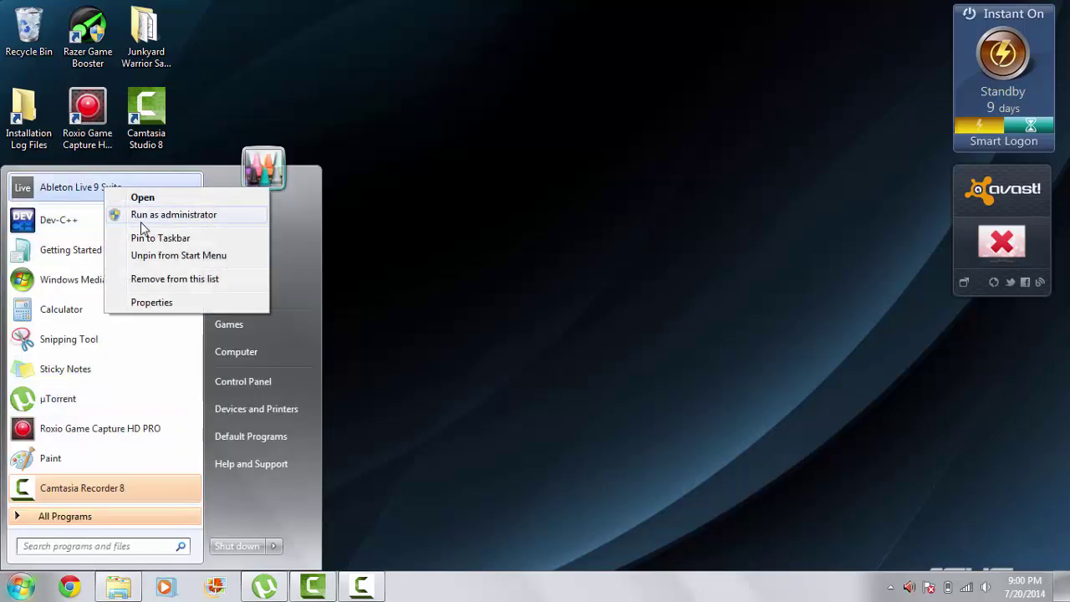
click(165, 303)
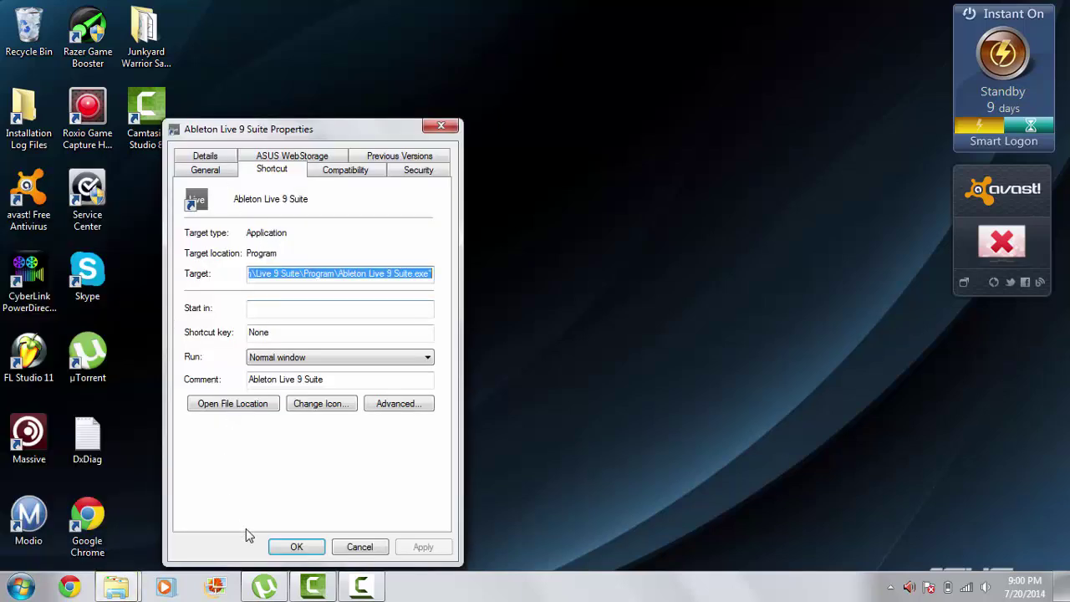
click(318, 171)
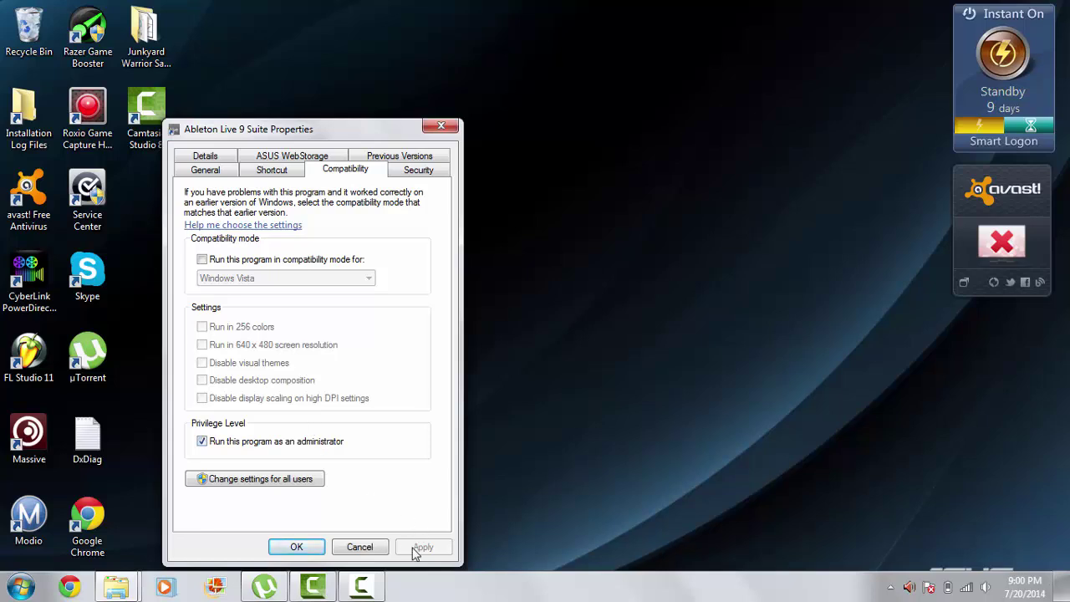
Keep Run as administrator ticked, apply and close the properties, then reopen the Start menu
click(304, 444)
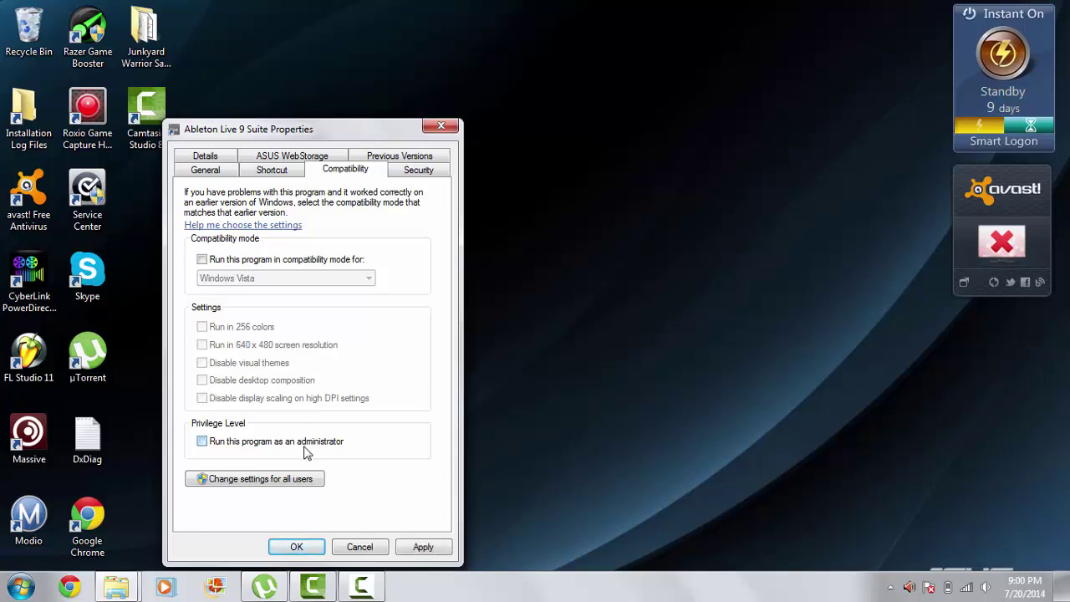
click(306, 447)
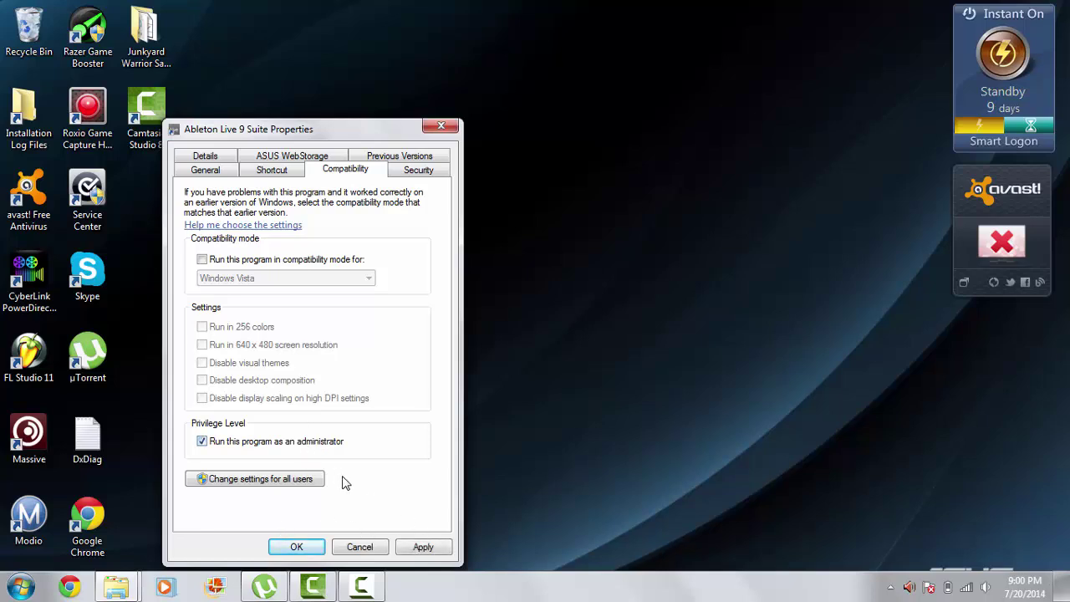
click(423, 547)
click(302, 548)
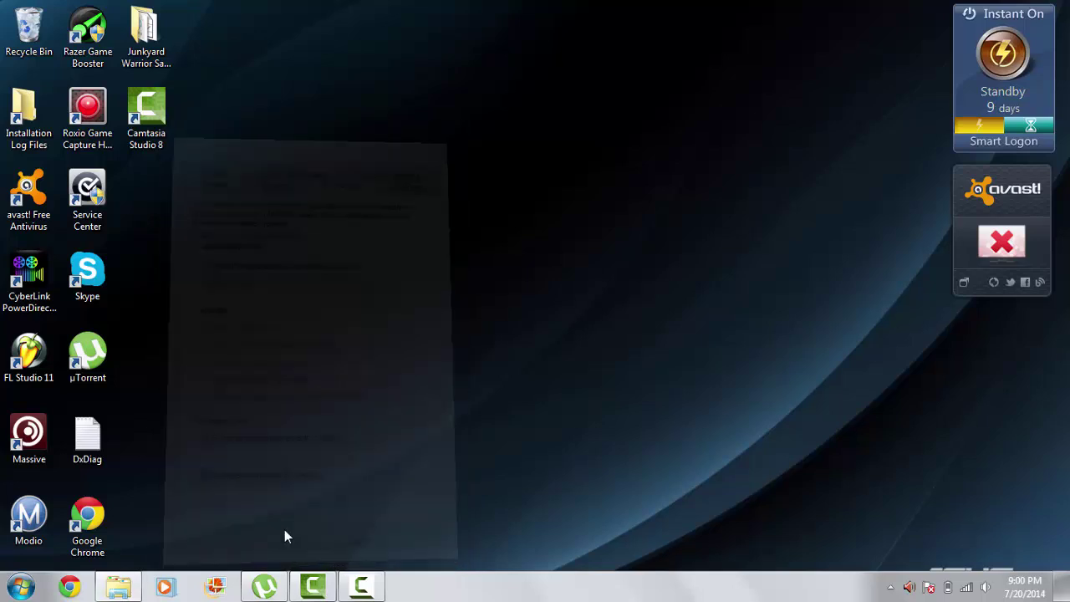
click(21, 587)
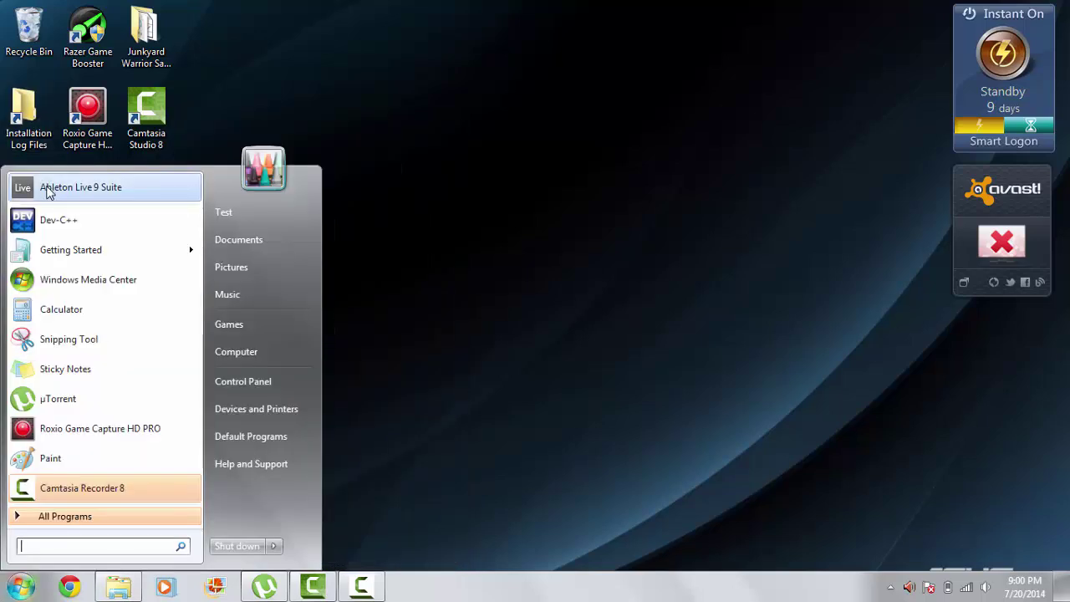
Launch Ableton Live 9 Suite from the Start menu into a new Untitled set
click(363, 189)
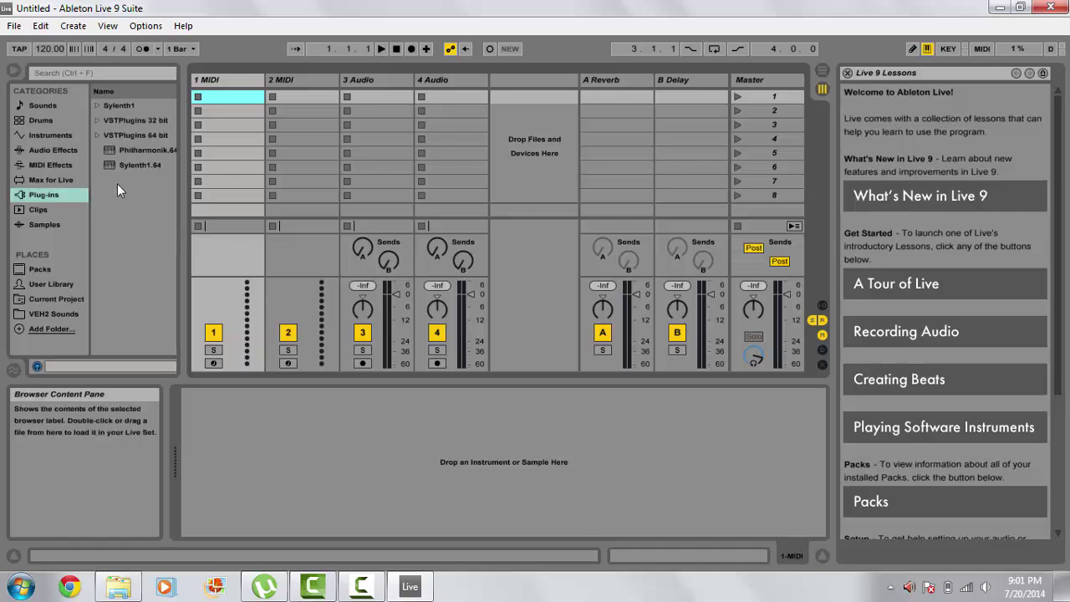
Drag Sylenth1.64 from the Plug-ins browser onto the 1 MIDI track
click(41, 194)
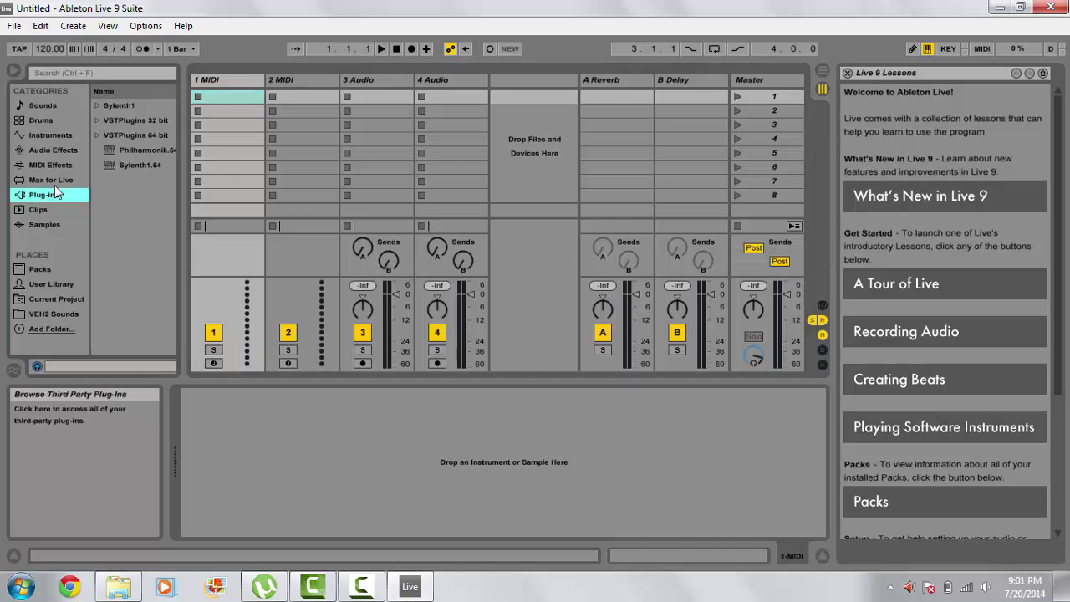
click(134, 149)
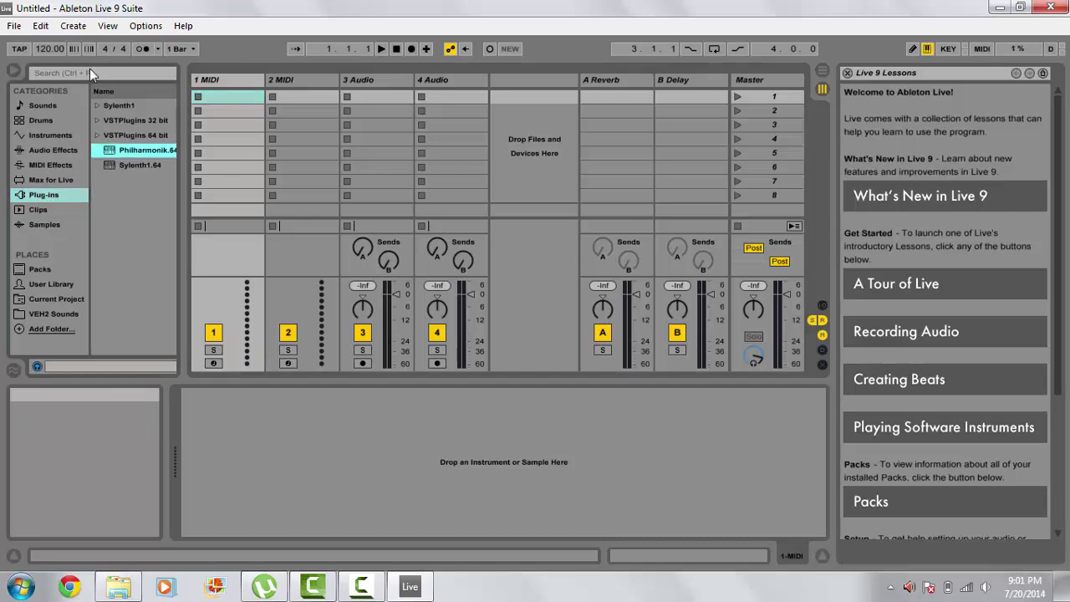
click(139, 164)
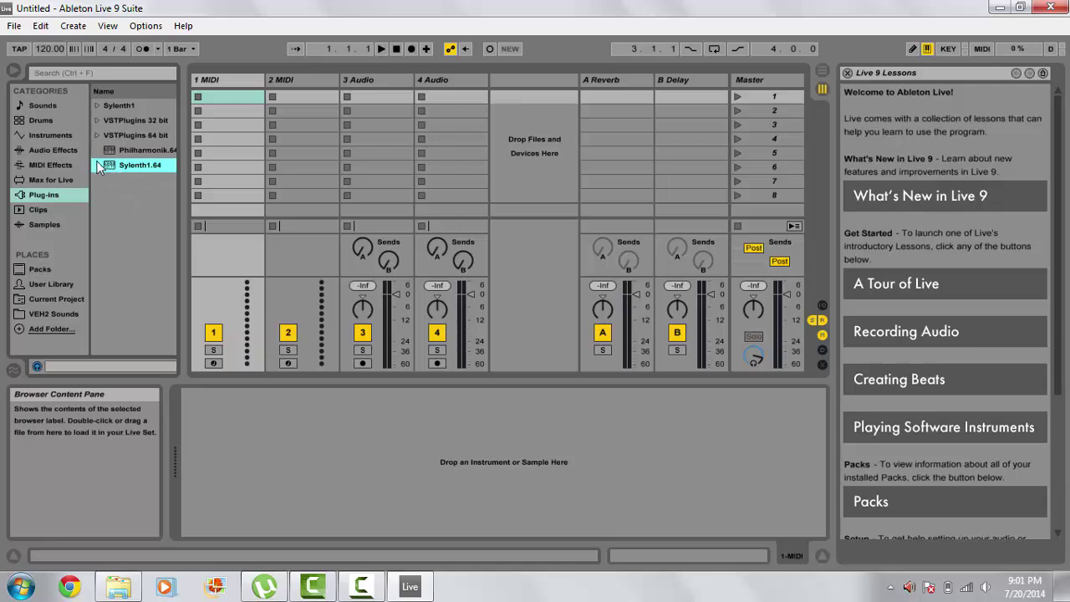
drag(154, 167, 216, 193)
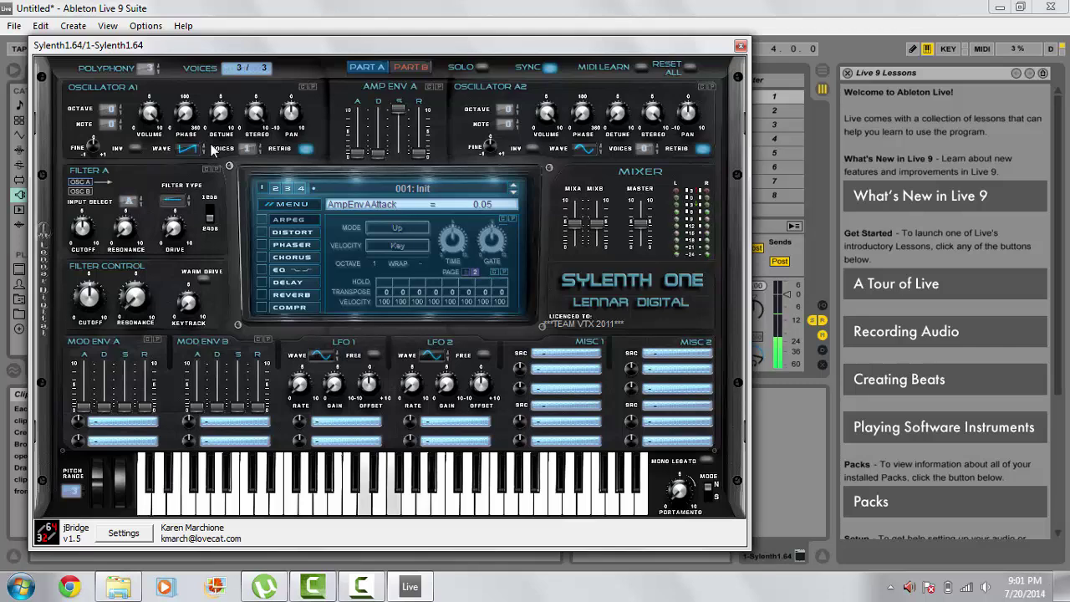
Play a G-major arpeggio and chord patterns on the computer keyboard to hear Sylenth1.64
key(g)
key(g)
key(j)
key(l)
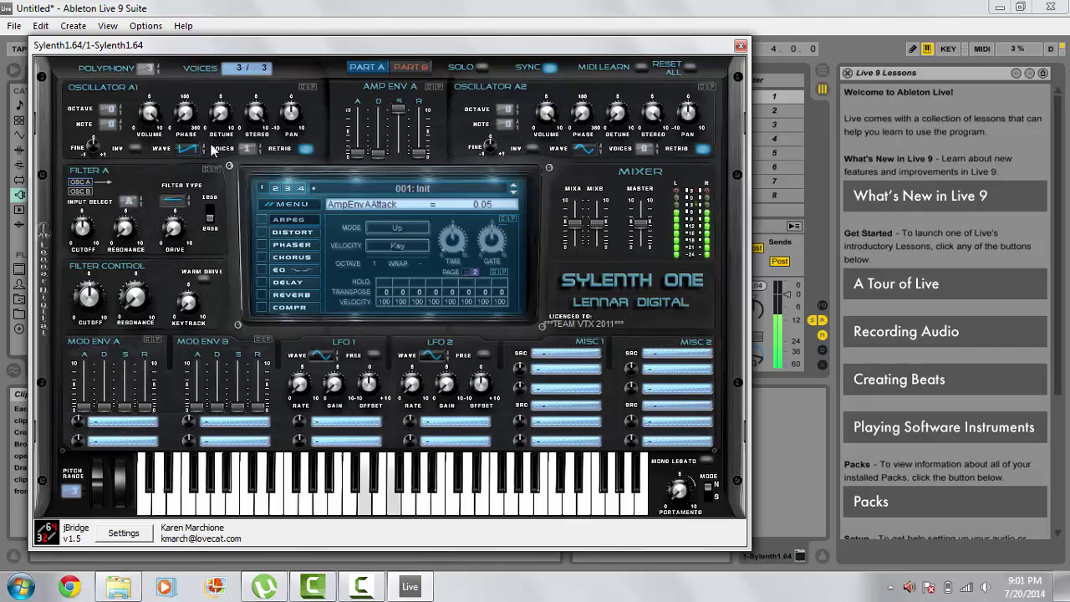
key(l)
key(g)
key(j)
key(f)
key(l)
key(f)
key(j)
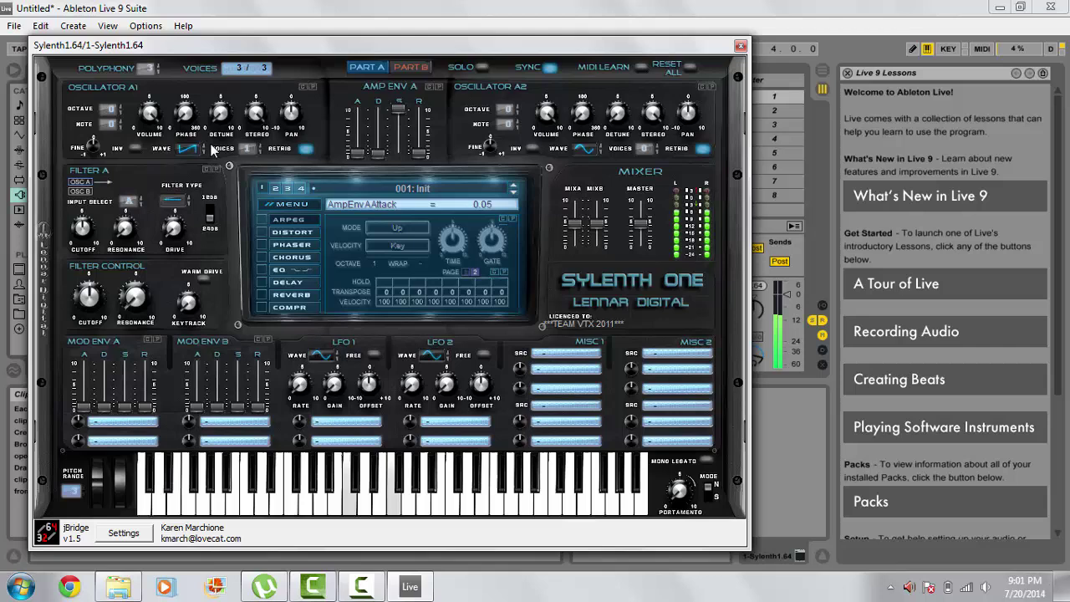
key(l)
key(l)
key(j)
key(f)
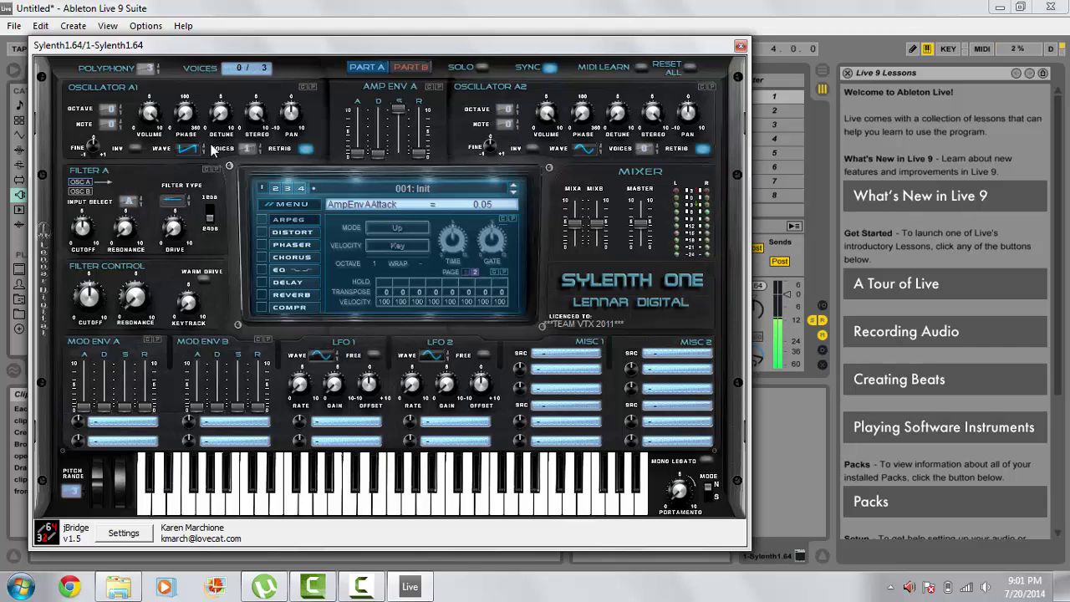
key(f)
key(l)
key(f)
key(l)
key(h)
key(k)
key(l)
key(f)
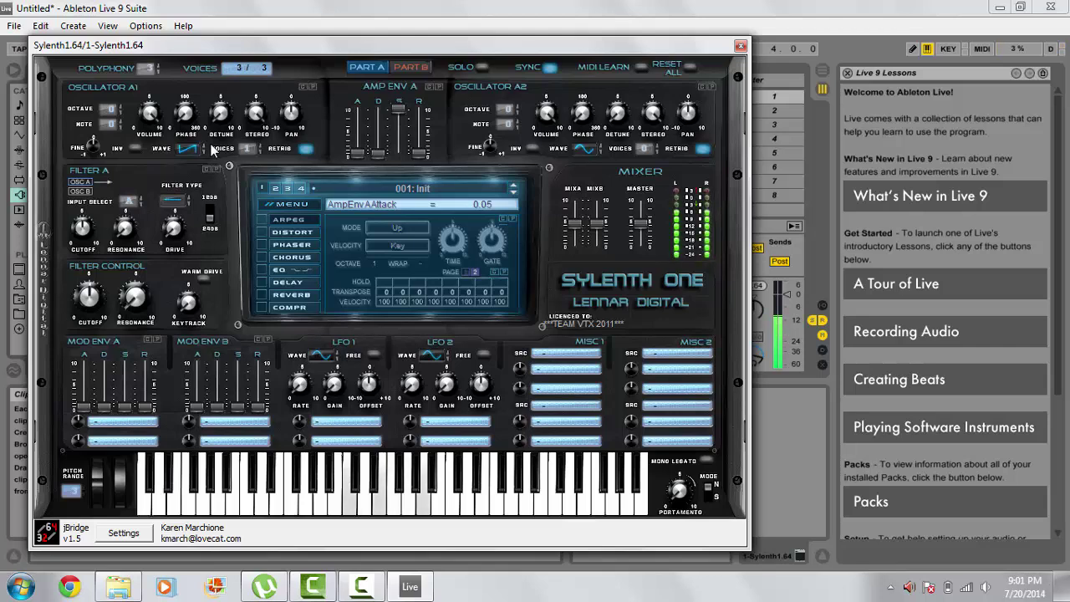
key(f)
key(k)
Raise oscillator A1 and A2 voices from 1 to 8, then play an F-major chord to hear it
drag(245, 149, 259, 117)
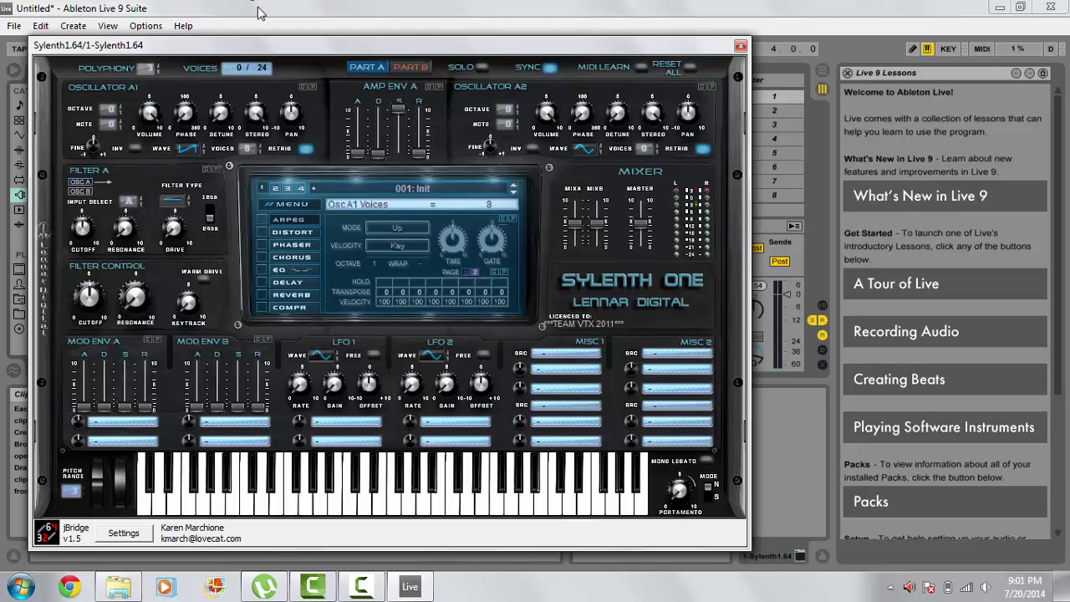
drag(641, 150, 581, 102)
key(k)
key(f)
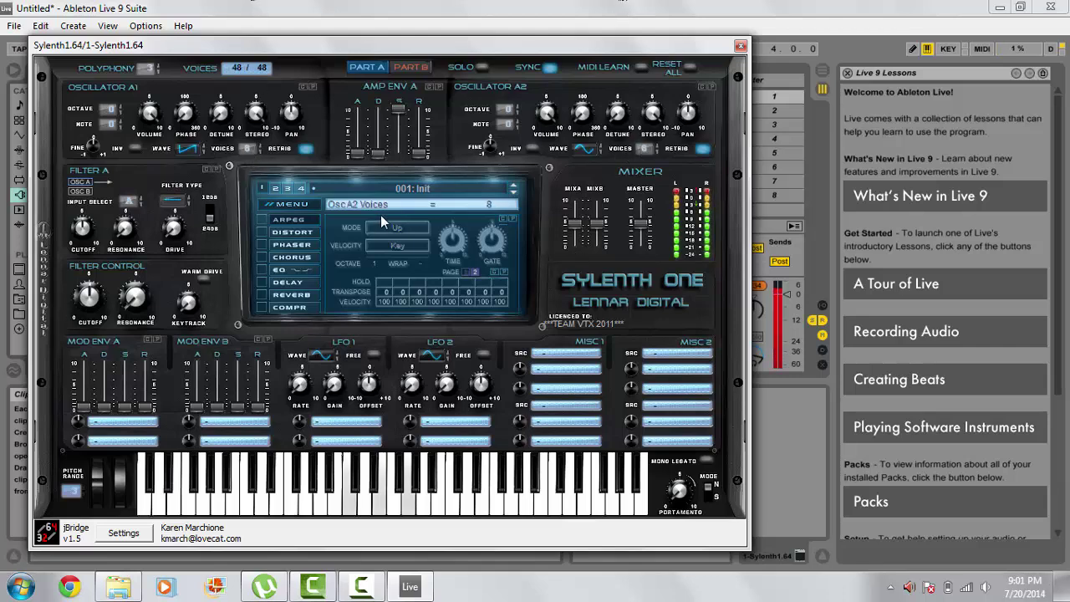
key(f)
key(h)
key(f)
key(h)
key(f)
key(k)
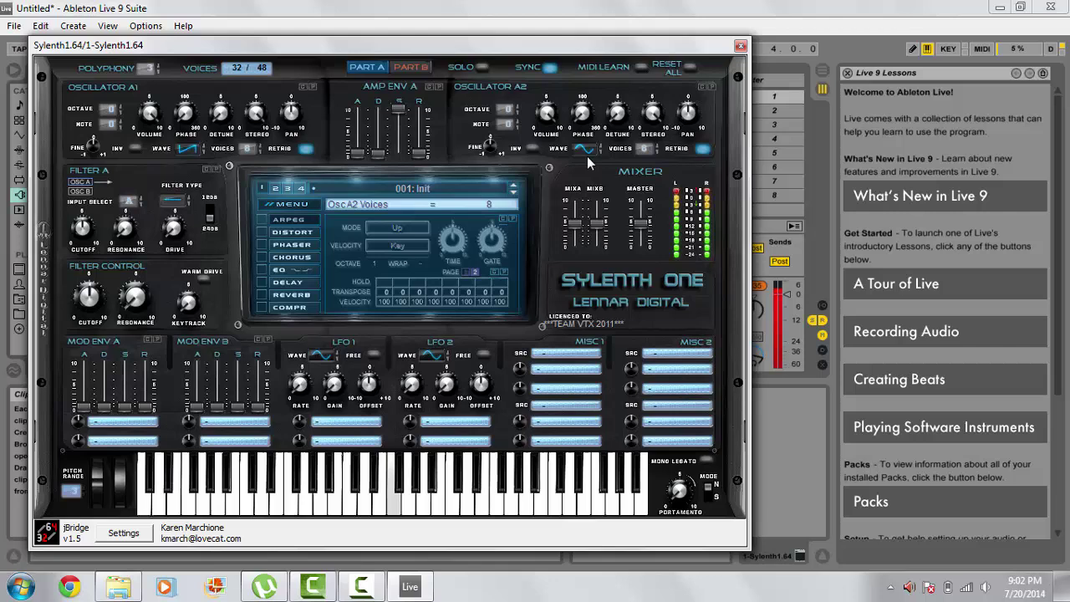
Switch oscillator A2's waveform to Saw and play notes to hear the new sound
click(585, 151)
click(586, 149)
key(h)
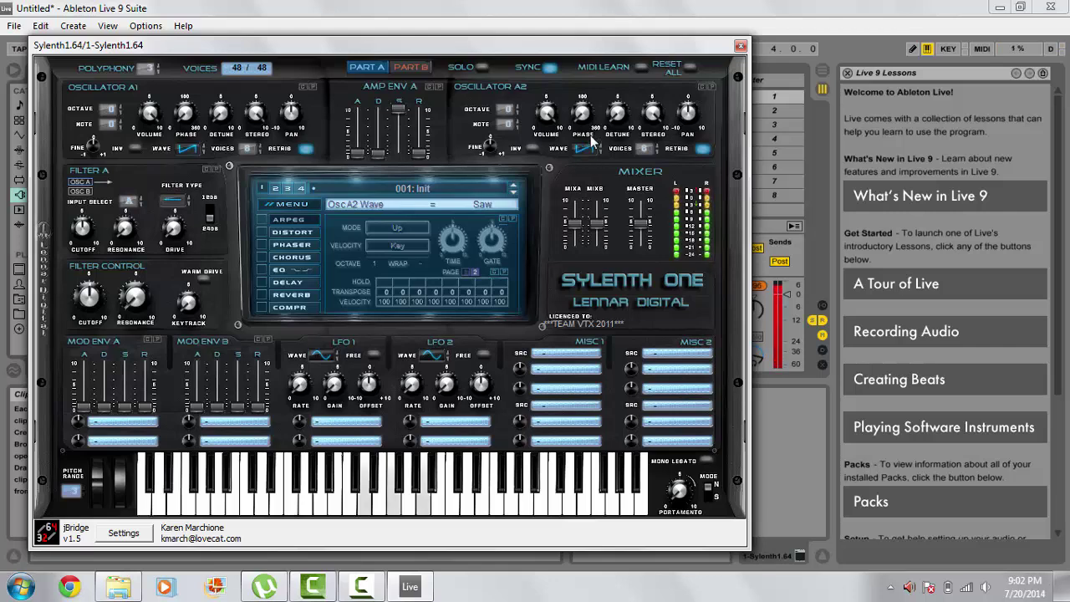
key(f)
key(f)
key(f)
key(f)
key(k)
key(f)
key(f)
key(k)
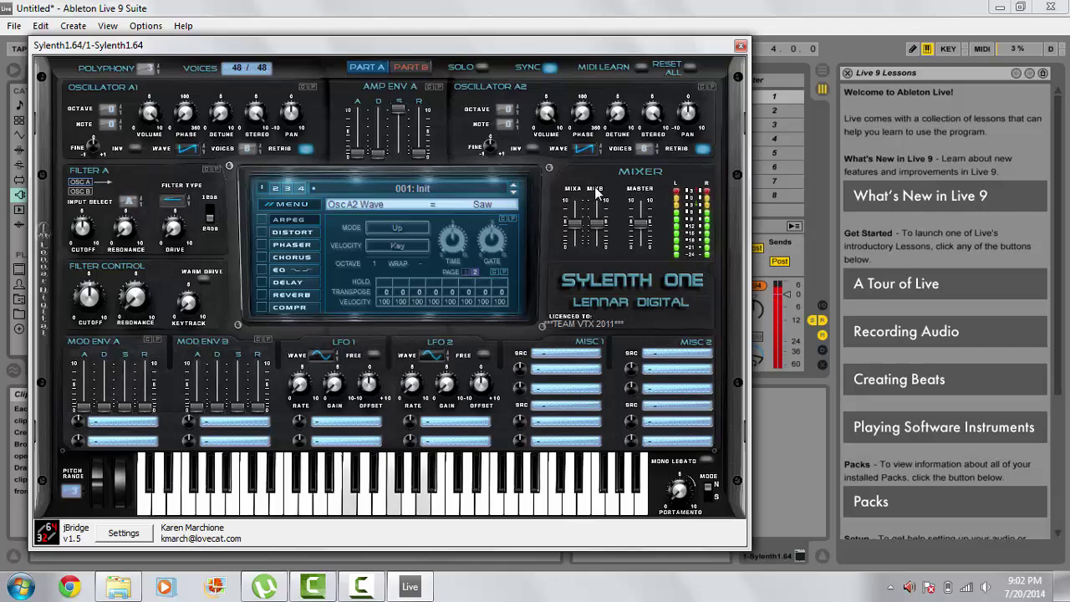
key(f)
key(f)
key(k)
key(f)
key(k)
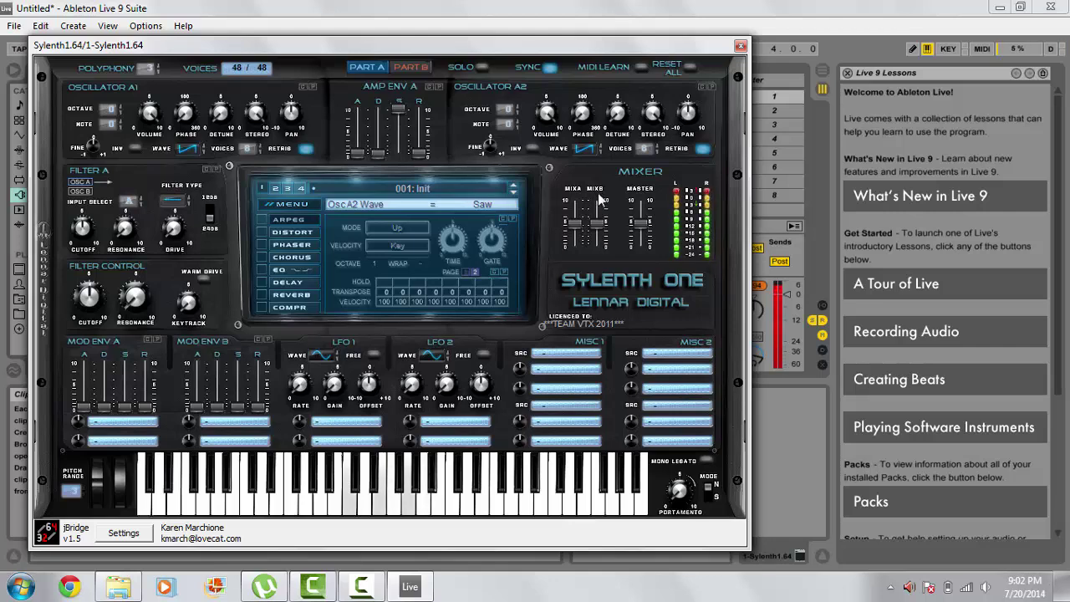
Play a short melody with the saw sound, then bring up the Sylenth window's title-bar menu
key(f)
key(k)
key(f)
key(k)
key(h)
key(f)
key(k)
key(h)
key(j)
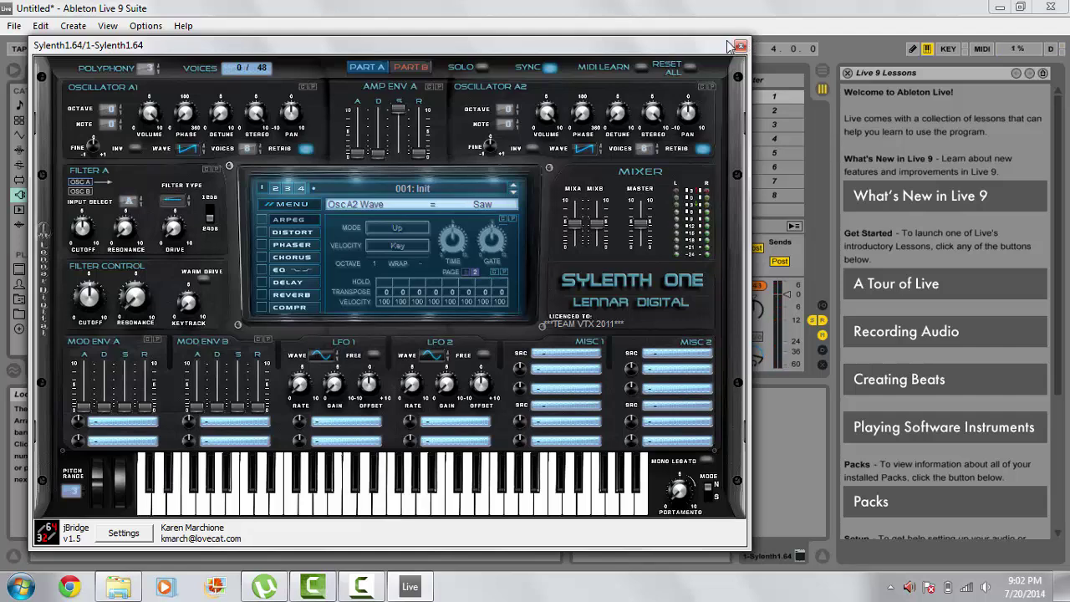
right_click(748, 26)
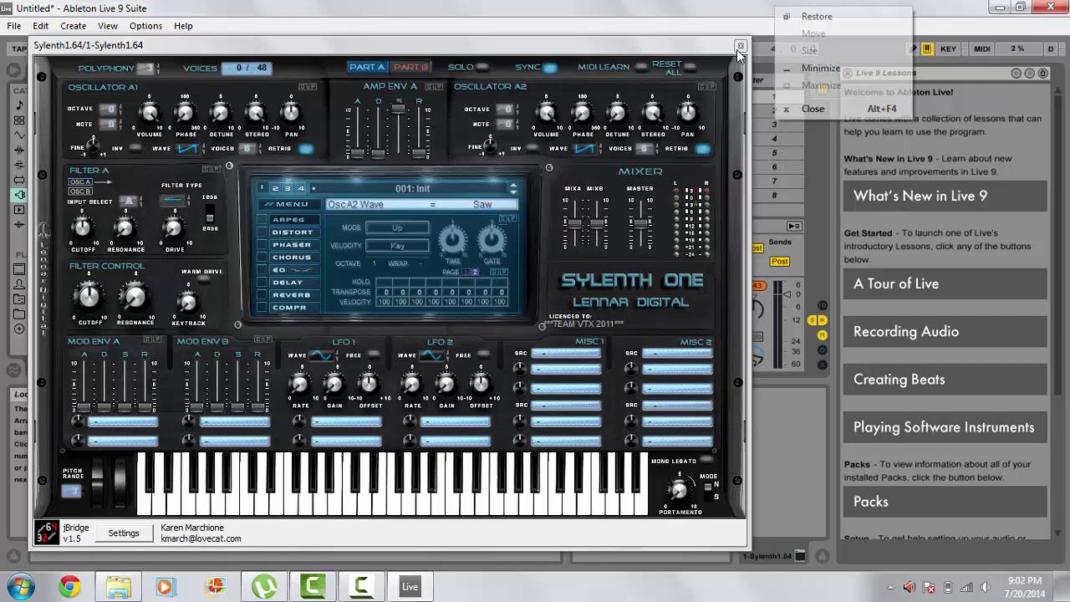
Choose Close from the title-bar menu to shut the Sylenth1.64 plugin window
click(802, 106)
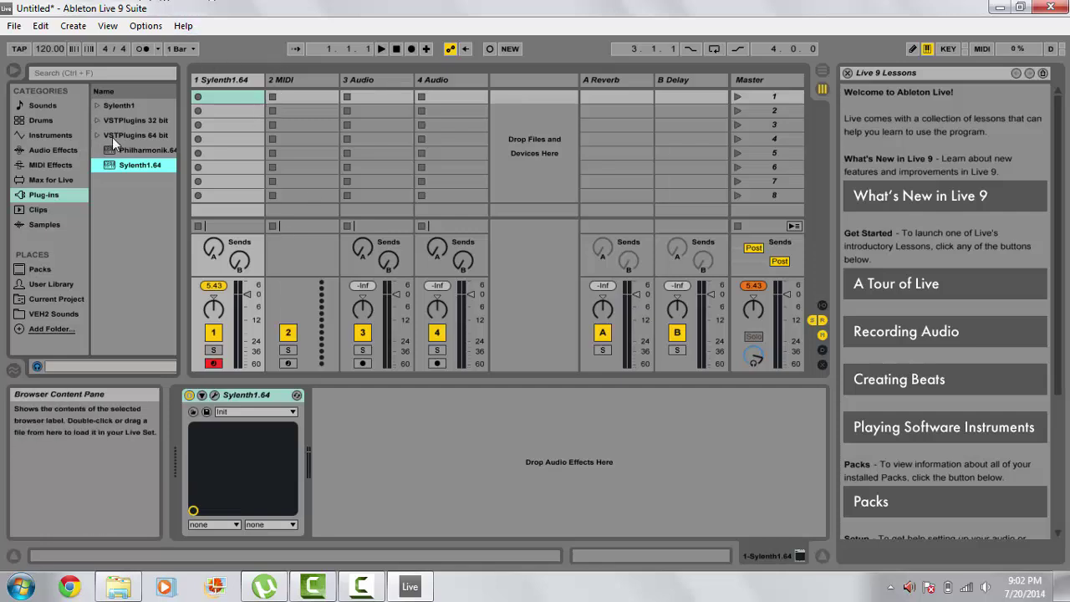
click(98, 120)
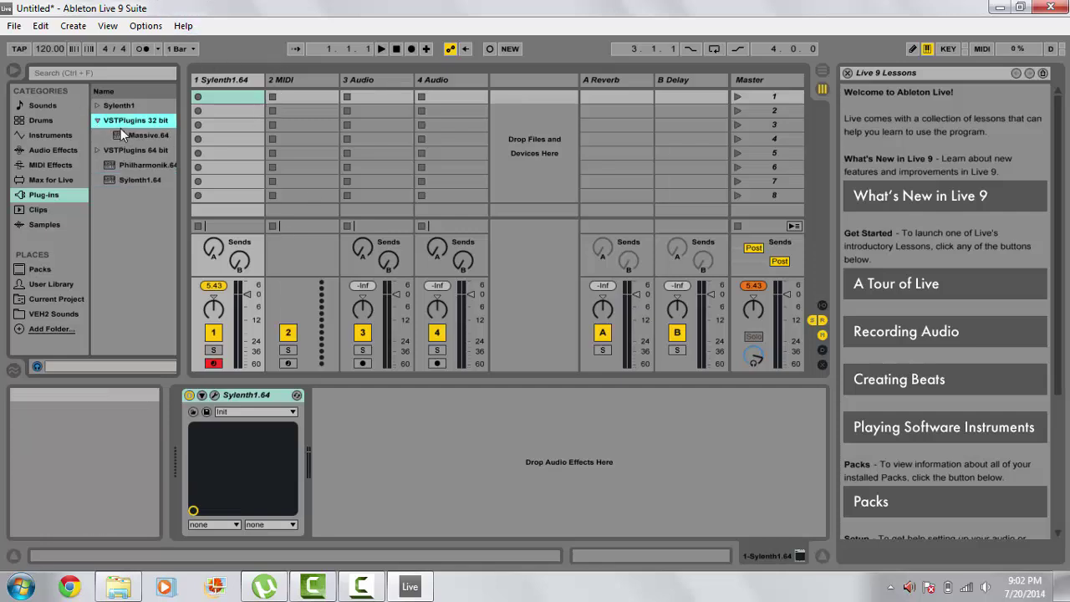
click(96, 121)
click(98, 105)
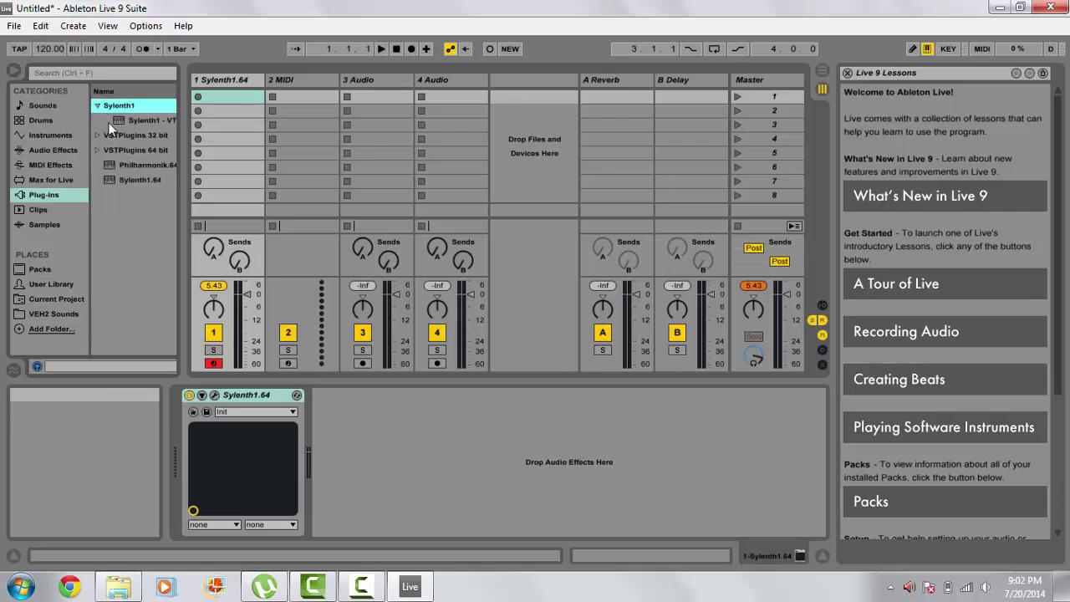
click(111, 116)
click(97, 105)
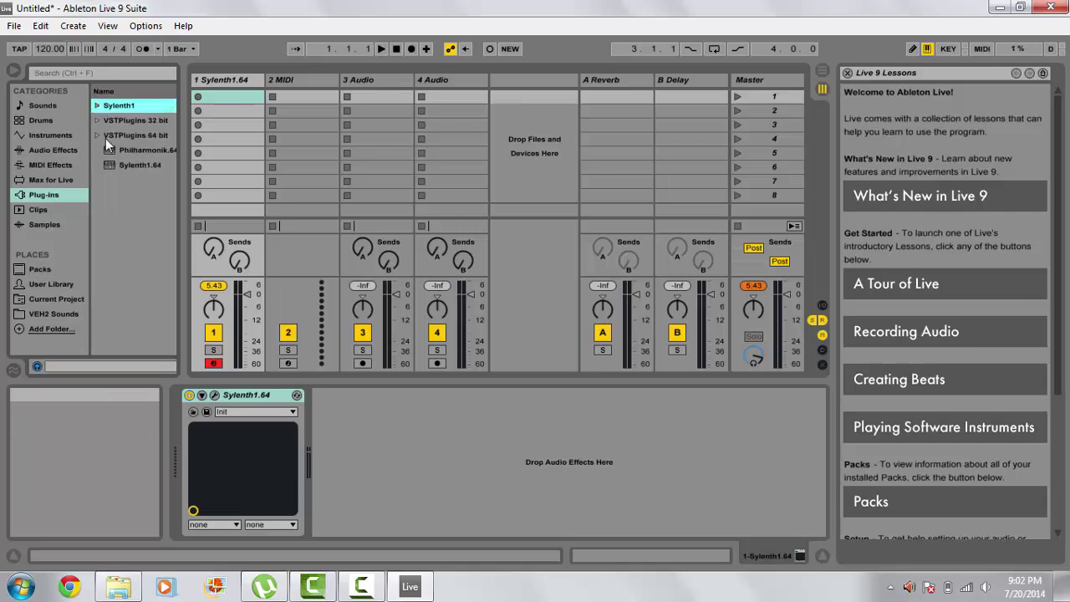
click(97, 105)
click(97, 107)
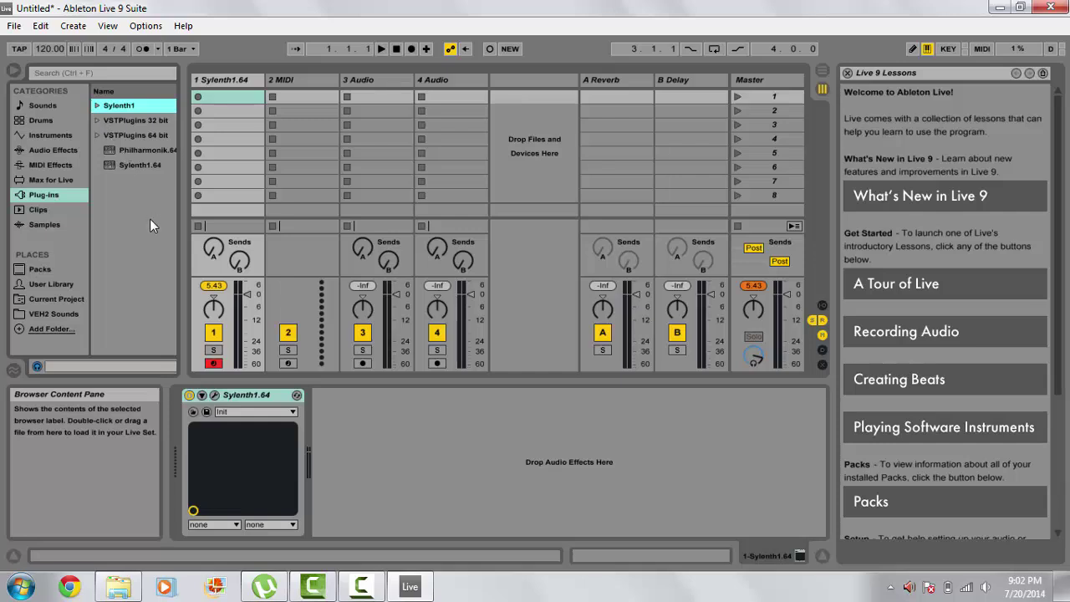
click(153, 149)
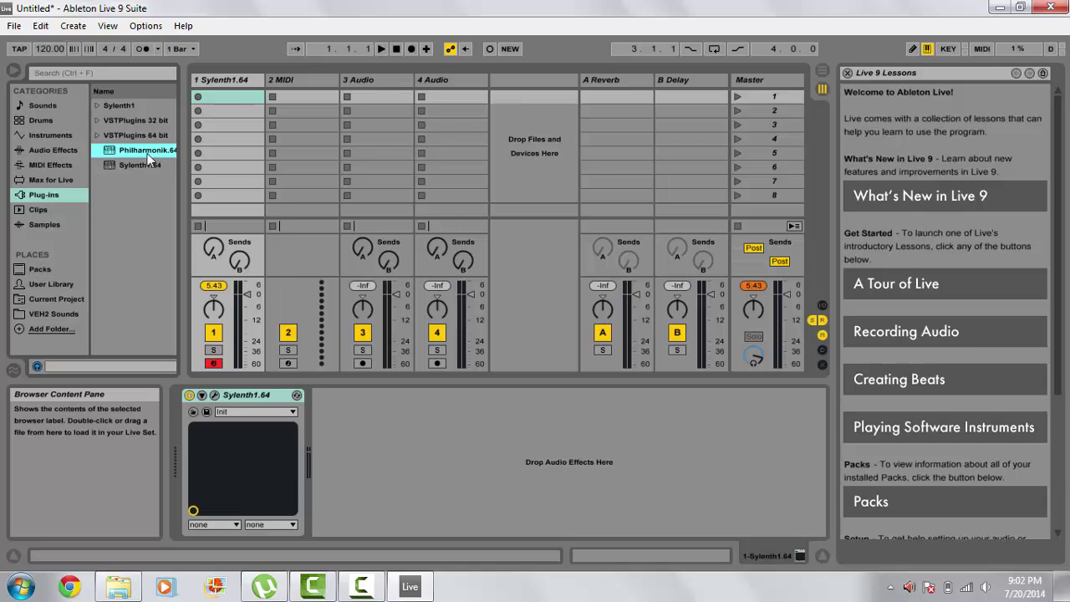
click(139, 164)
click(154, 107)
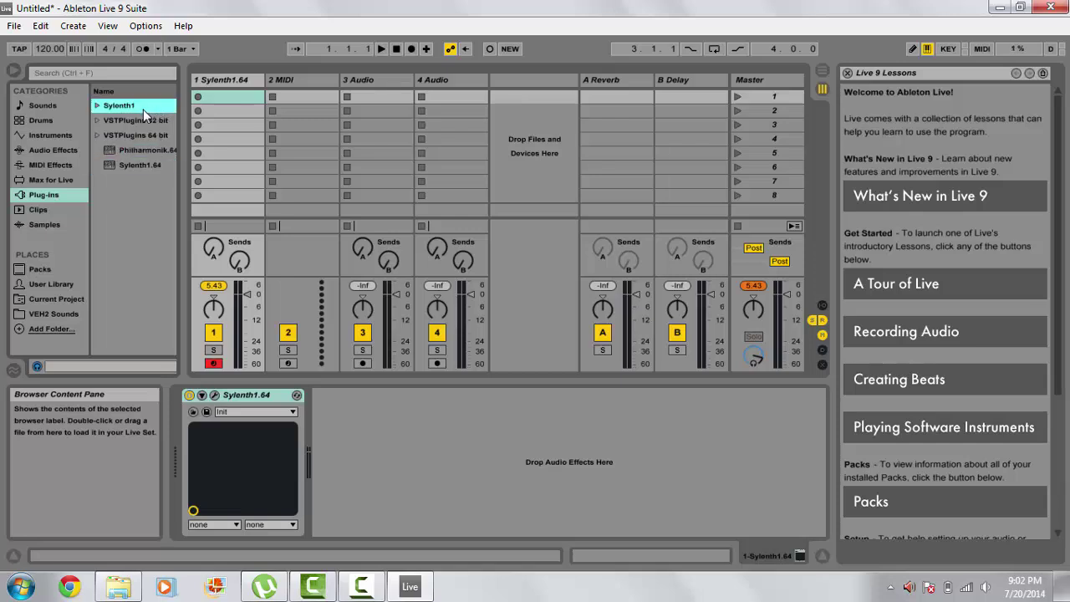